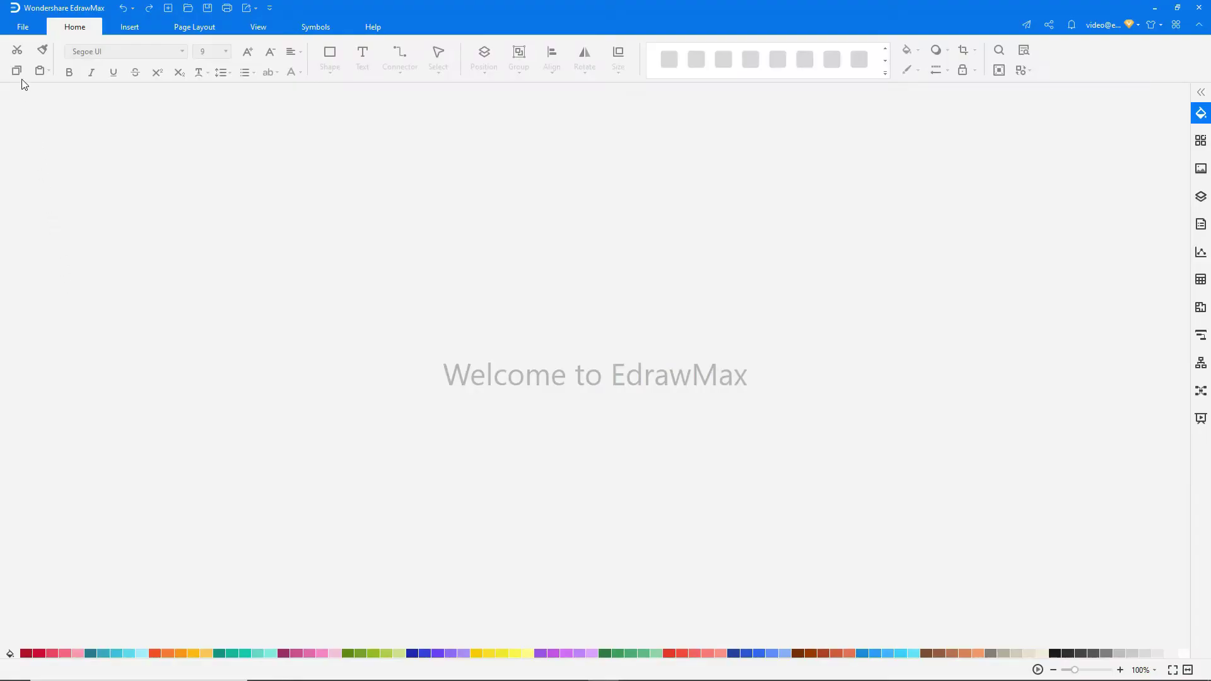
- Filter the new-diagram gallery to Building Plan > Plumbing and Piping Plan templates
{"action": "left_click", "coordinate": [22, 27]}
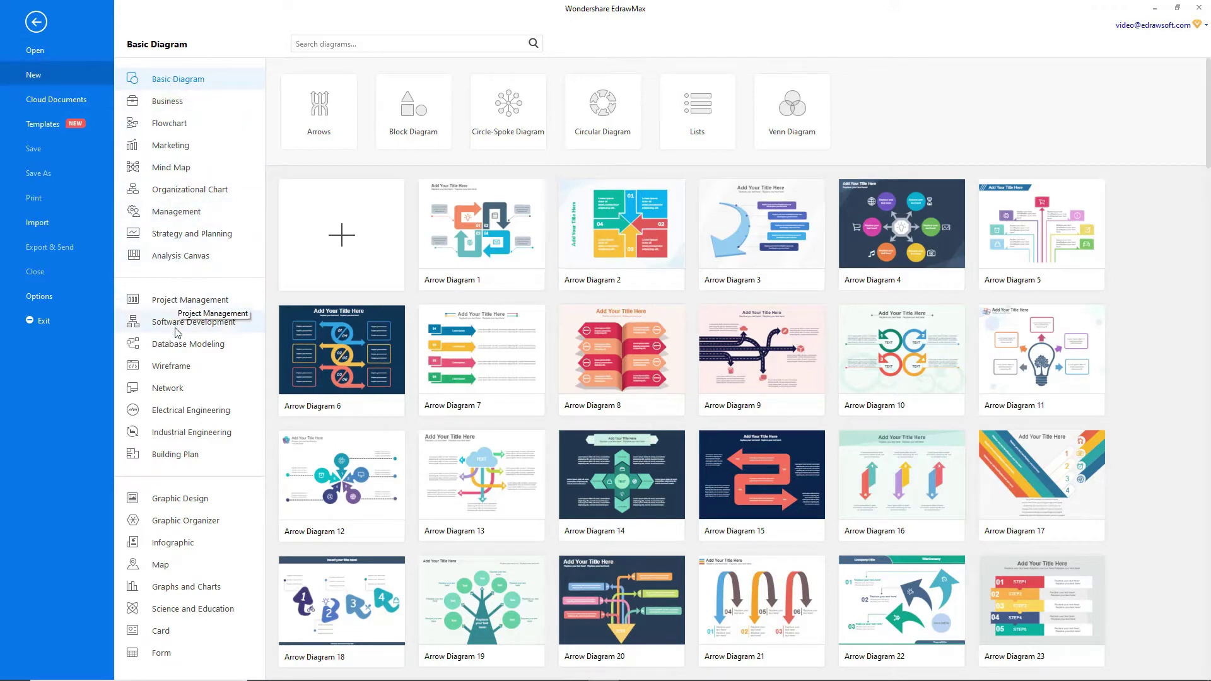
{"action": "left_click", "coordinate": [178, 454]}
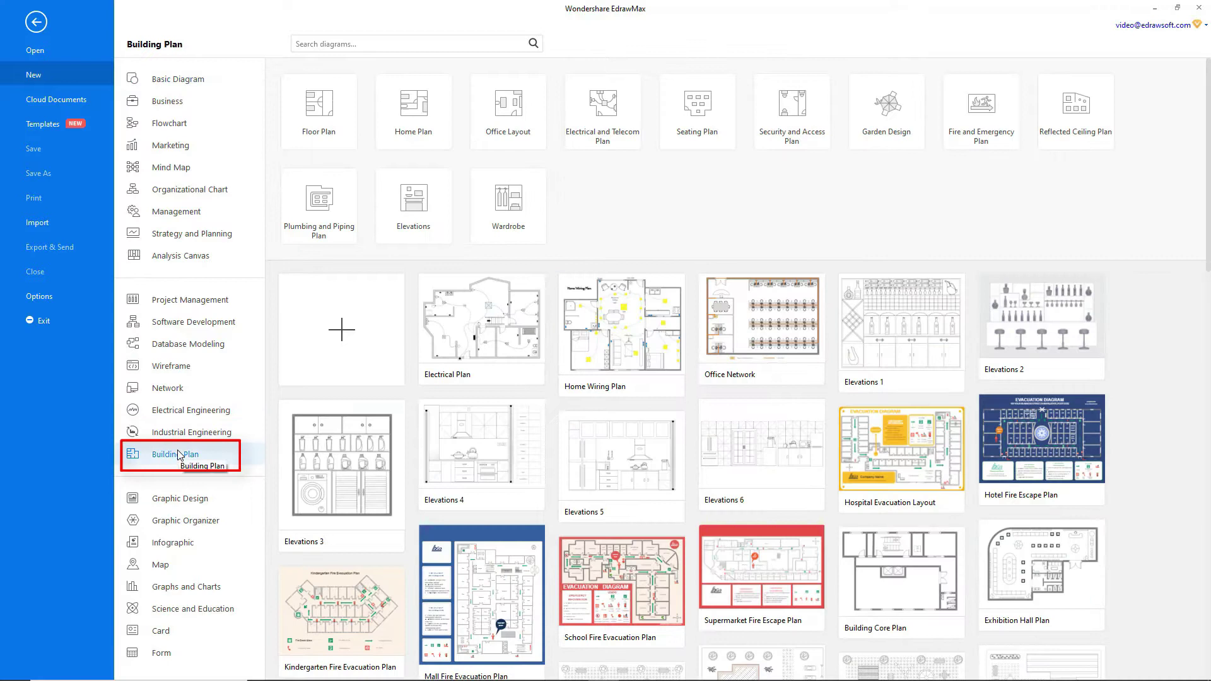
{"action": "left_click", "coordinate": [320, 232]}
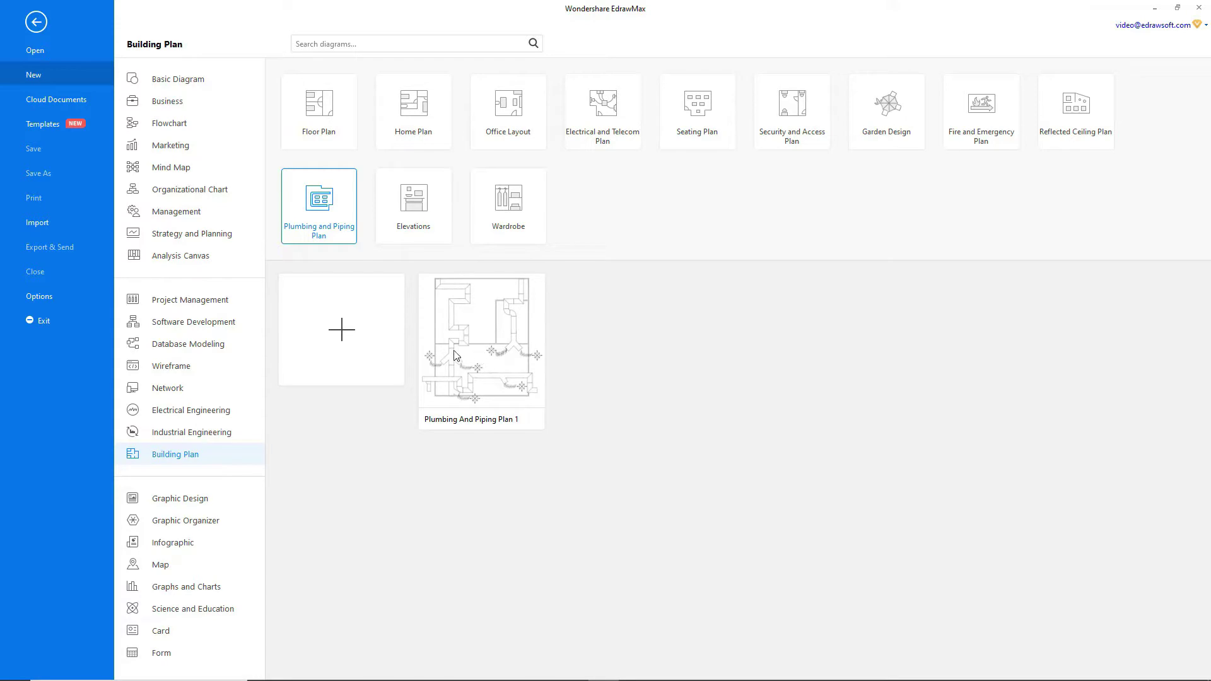
- Create a blank drawing and add the Floor Plan Wall Shell and Structure library
{"action": "left_click", "coordinate": [339, 329]}
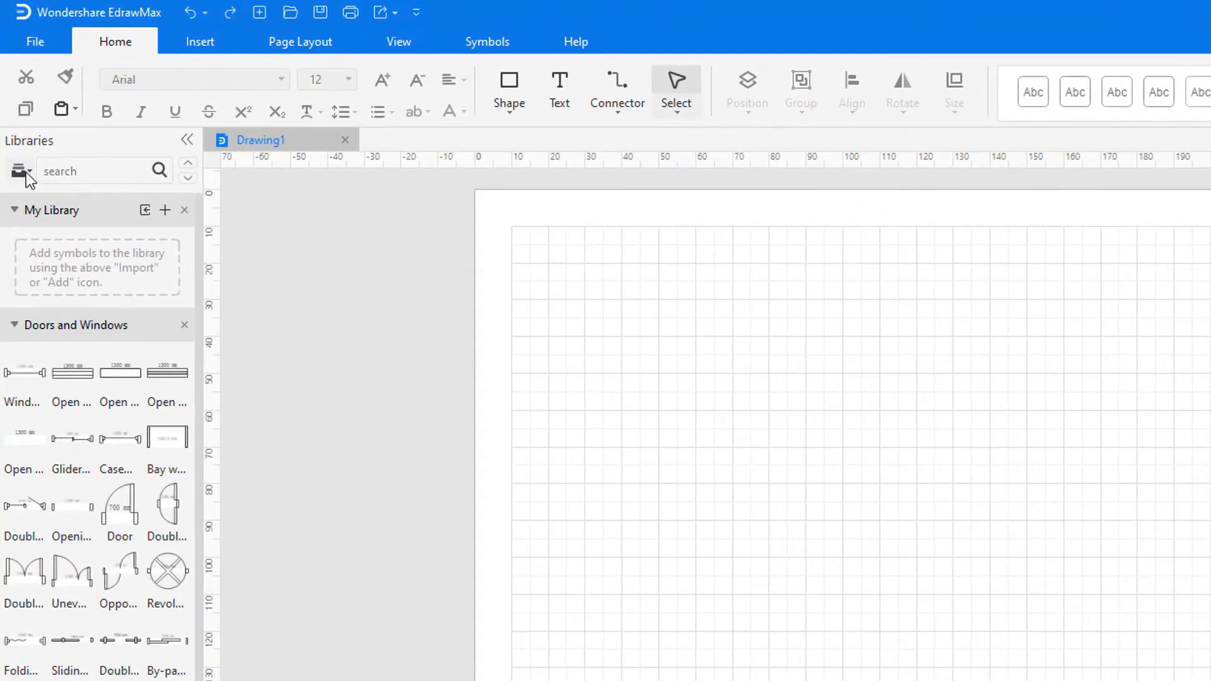
{"action": "left_click", "coordinate": [25, 172]}
{"action": "mouse_move", "coordinate": [60, 338]}
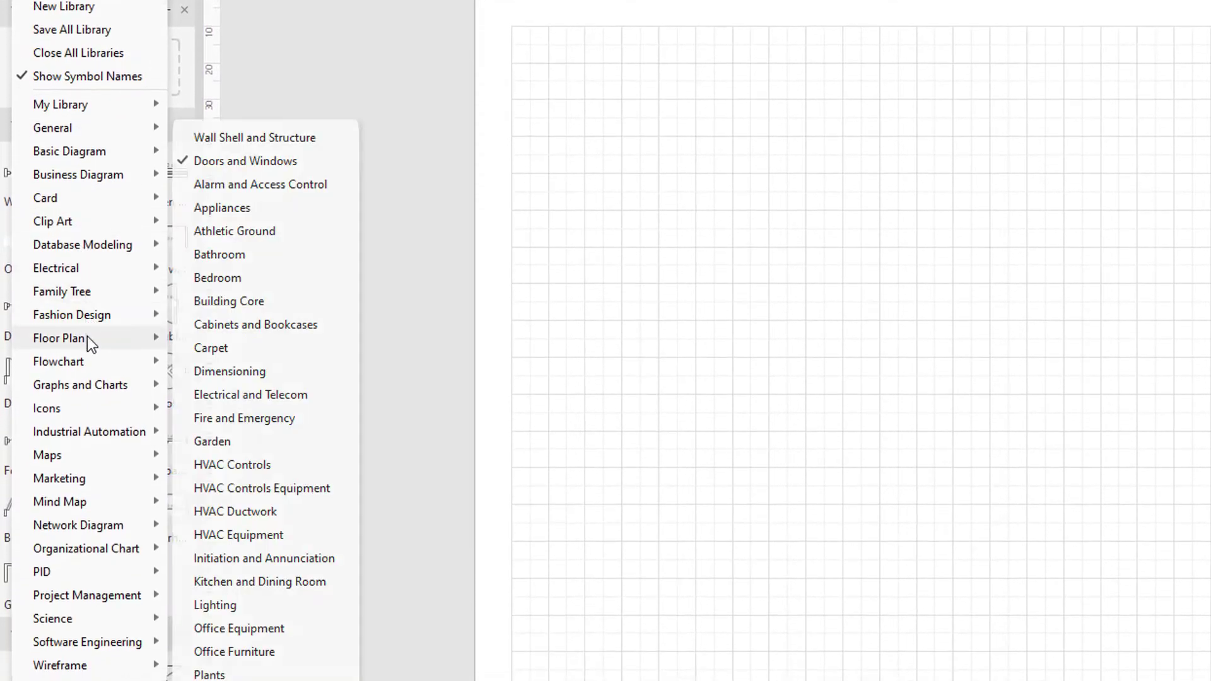
{"action": "left_click", "coordinate": [226, 140]}
{"action": "left_click", "coordinate": [372, 137]}
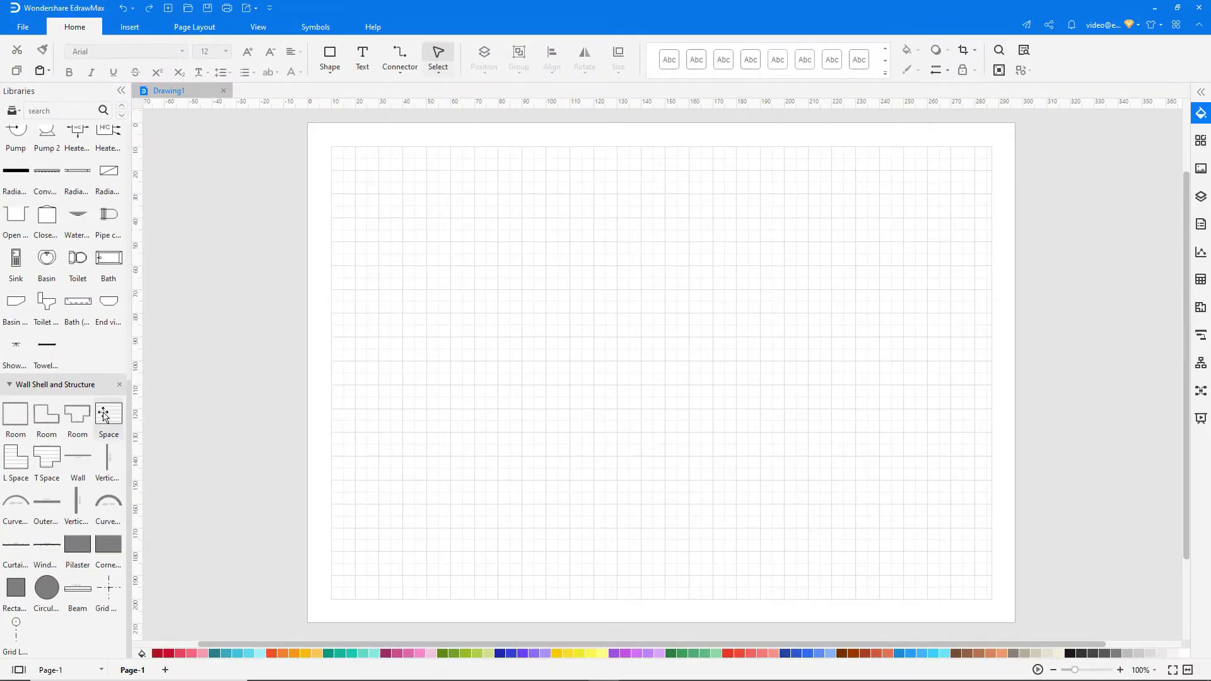
- Build the rectangular outer wall outline from top, left, right and bottom walls
{"action": "mouse_move", "coordinate": [83, 456]}
{"action": "left_mouse_down"}
{"action": "mouse_move", "coordinate": [478, 163]}
{"action": "mouse_move", "coordinate": [825, 159]}
{"action": "left_mouse_up"}
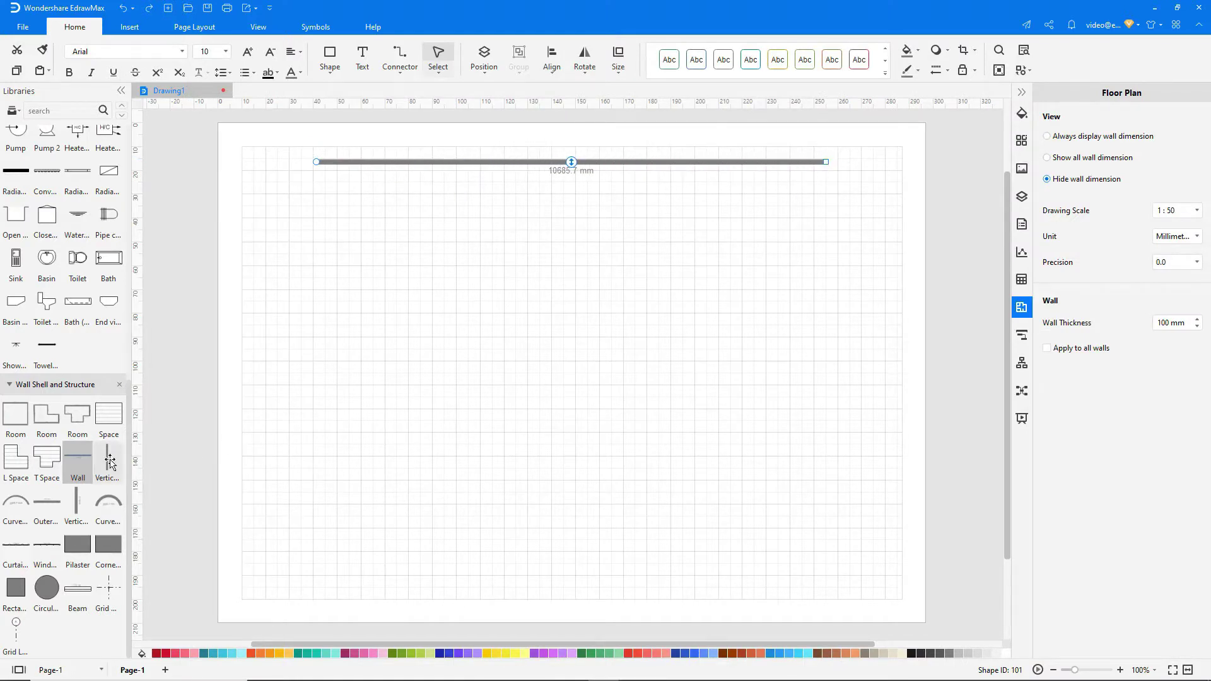
{"action": "left_click_drag", "start_coordinate": [108, 460], "coordinate": [313, 225]}
{"action": "left_click_drag", "start_coordinate": [317, 271], "coordinate": [317, 661]}
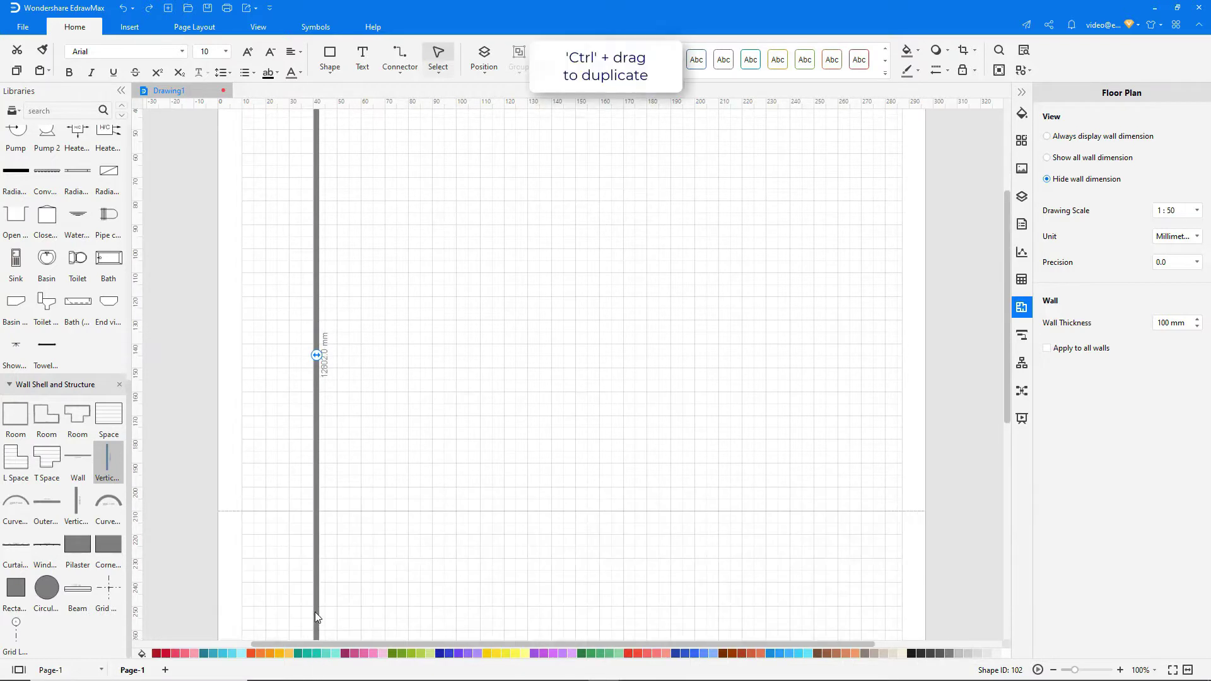
{"action": "mouse_move", "coordinate": [316, 588]}
{"action": "left_mouse_down", "text": "ctrl"}
{"action": "mouse_move", "coordinate": [850, 580]}
{"action": "mouse_move", "coordinate": [829, 589]}
{"action": "left_mouse_up", "text": "ctrl"}
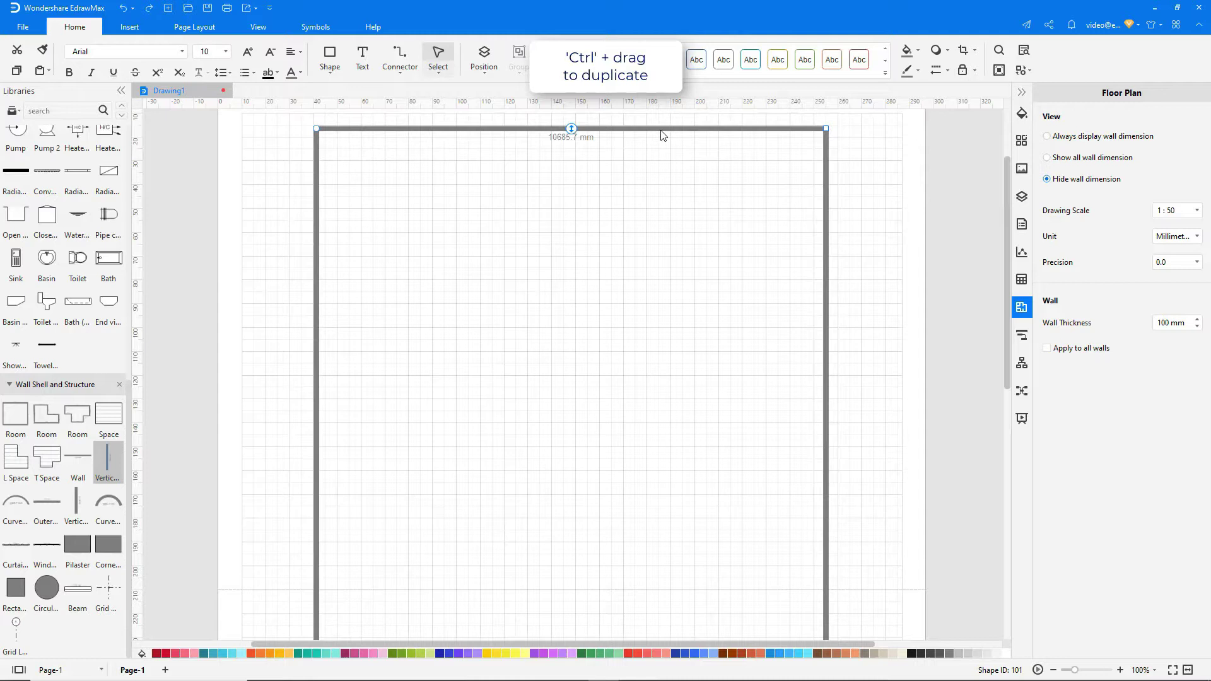
{"action": "left_click_drag", "start_coordinate": [661, 135], "coordinate": [663, 593], "text": "ctrl"}
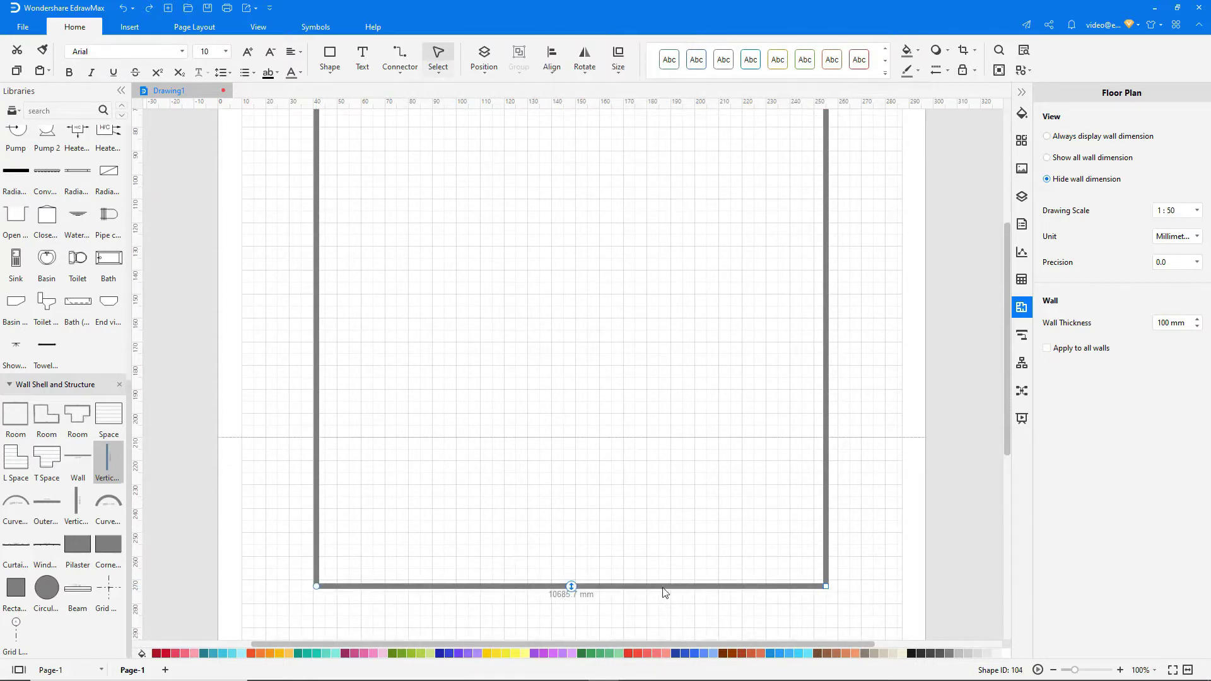
- Add a middle cross wall and a wall closing off a small upper-right room
{"action": "mouse_move", "coordinate": [78, 456]}
{"action": "left_mouse_down"}
{"action": "mouse_move", "coordinate": [388, 320]}
{"action": "mouse_move", "coordinate": [825, 318]}
{"action": "mouse_move", "coordinate": [128, 460]}
{"action": "mouse_move", "coordinate": [642, 261]}
{"action": "left_mouse_up"}
{"action": "scroll", "coordinate": [642, 363], "scroll_direction": "up", "scroll_amount": 3}
{"action": "left_click_drag", "start_coordinate": [644, 360], "coordinate": [644, 244]}
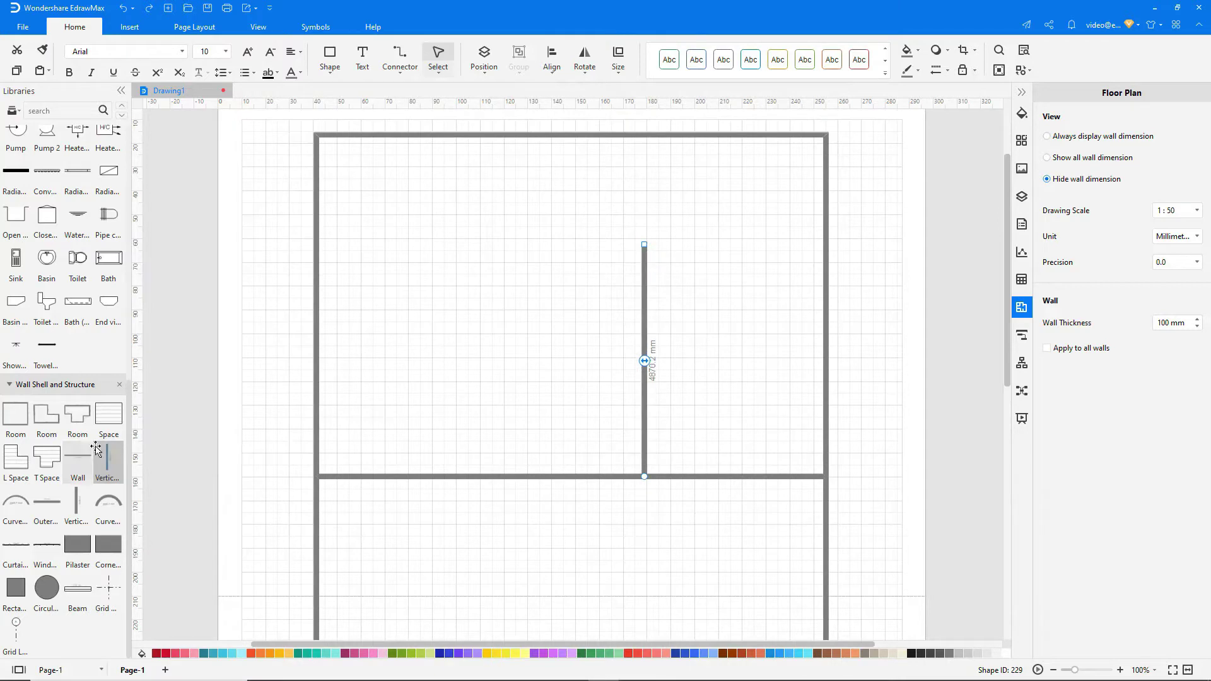
{"action": "left_click_drag", "start_coordinate": [78, 455], "coordinate": [735, 244]}
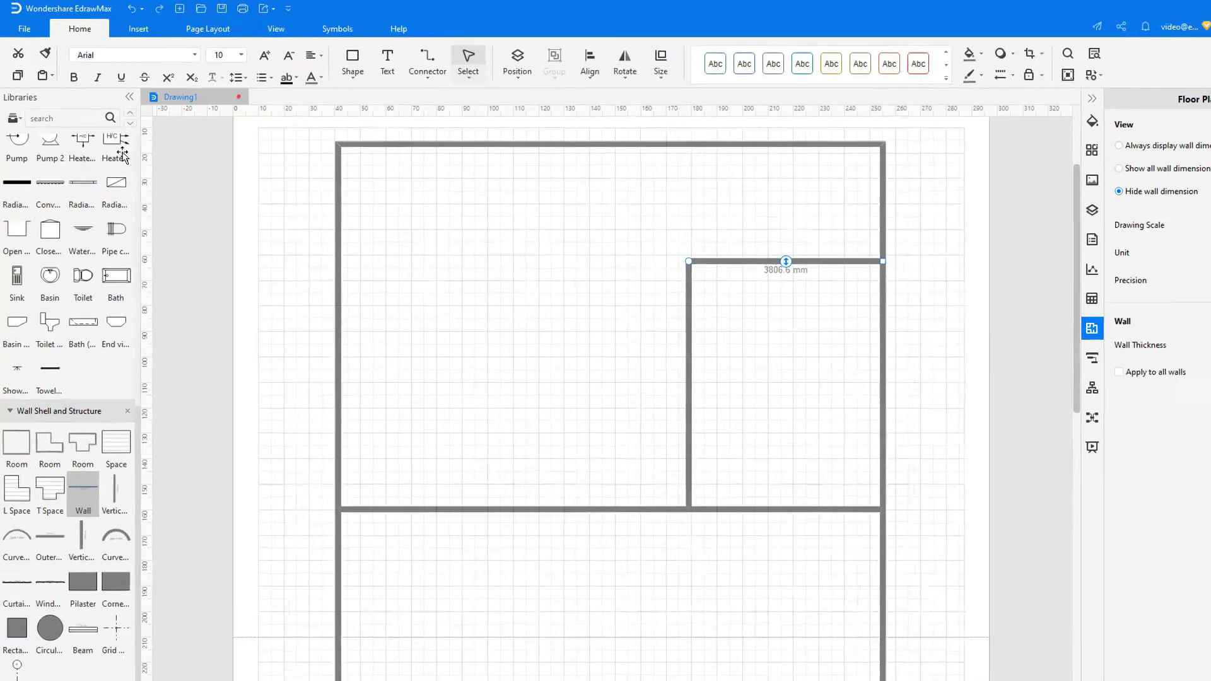
- Add the HVAC Ductwork library and lay elbows and straight ducts across the top-left corner
{"action": "left_click", "coordinate": [12, 111]}
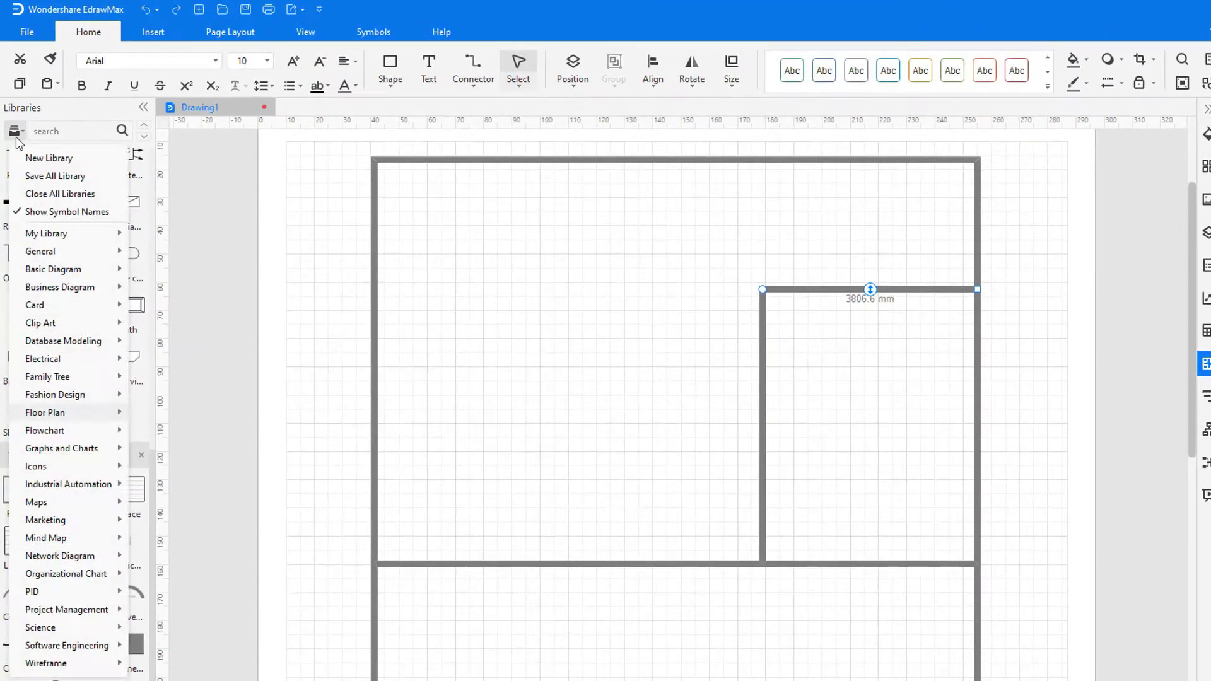
{"action": "mouse_move", "coordinate": [186, 349]}
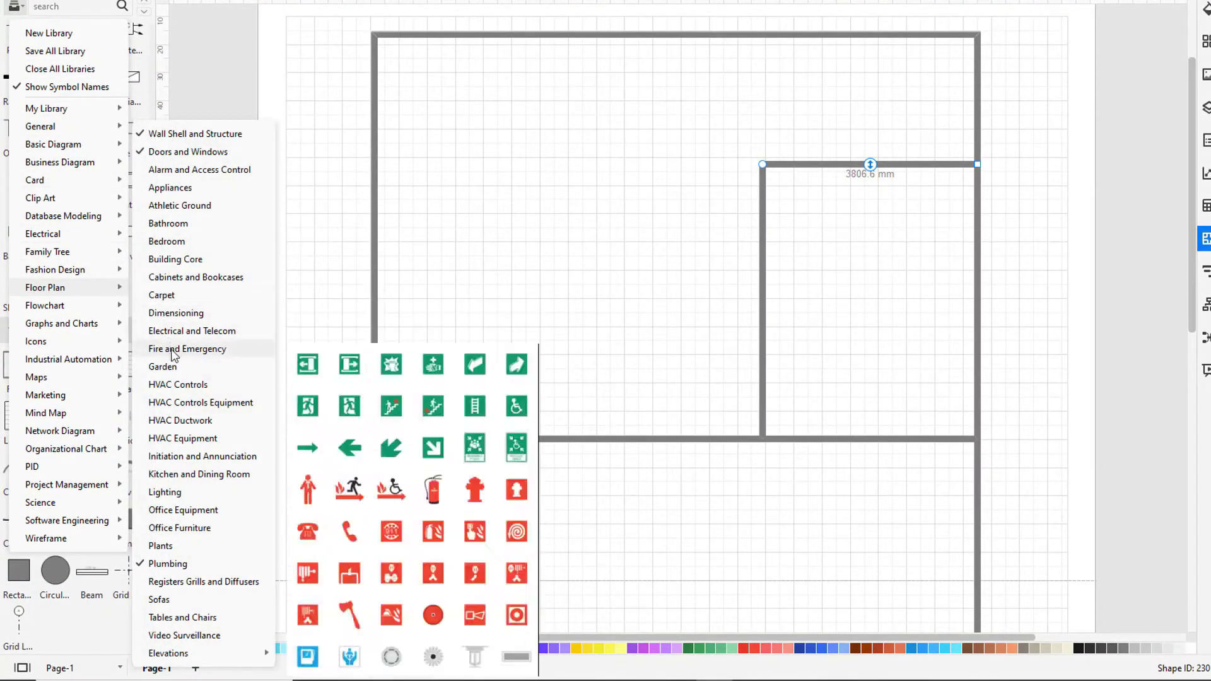
{"action": "left_click", "coordinate": [171, 420]}
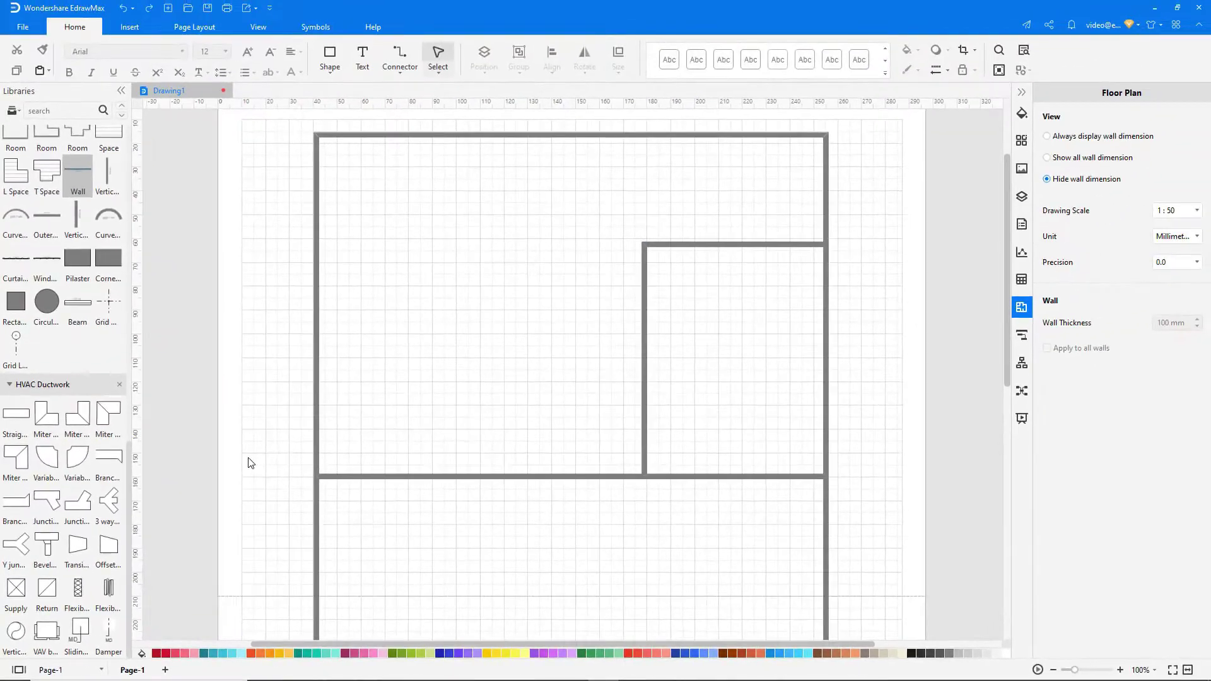
{"action": "left_click_drag", "start_coordinate": [47, 414], "coordinate": [342, 158]}
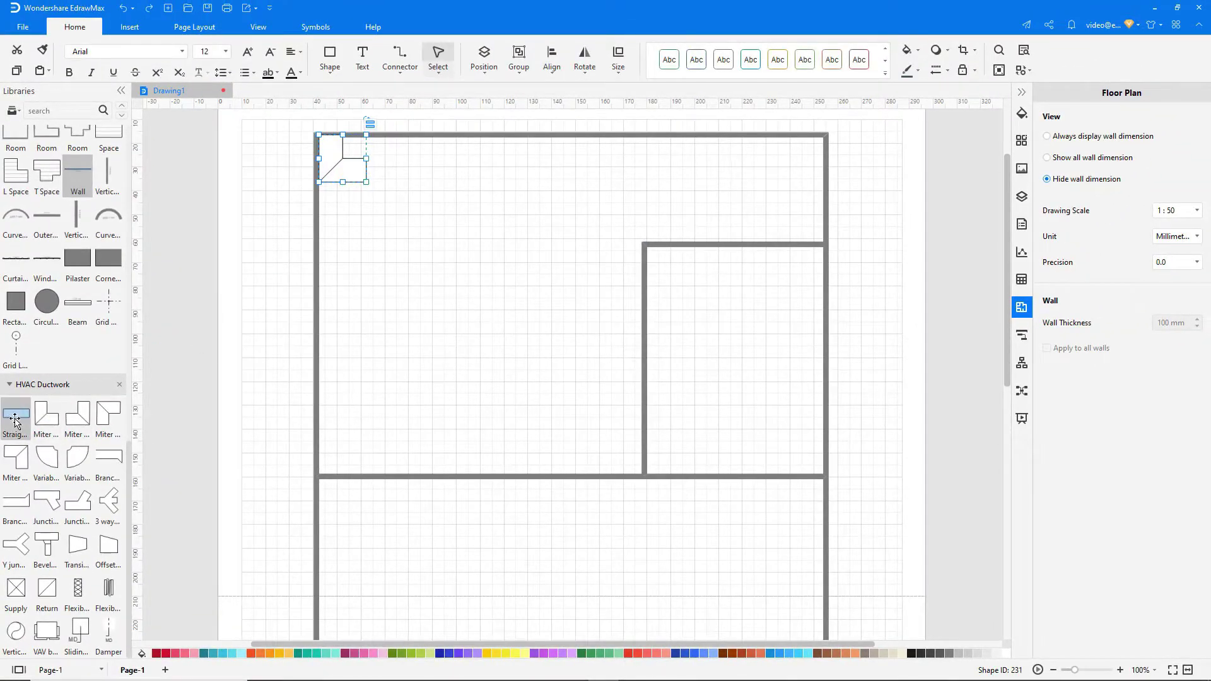
{"action": "left_click_drag", "start_coordinate": [16, 422], "coordinate": [409, 170]}
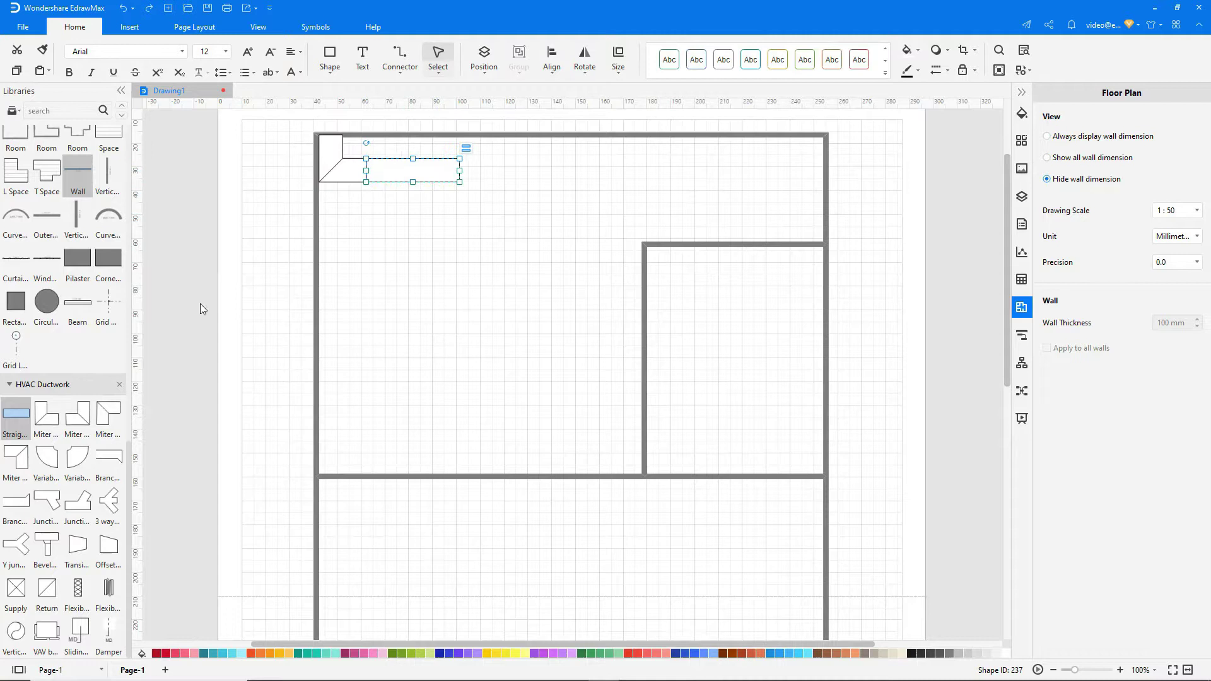
{"action": "left_click_drag", "start_coordinate": [77, 414], "coordinate": [483, 183]}
{"action": "left_click_drag", "start_coordinate": [77, 414], "coordinate": [442, 251]}
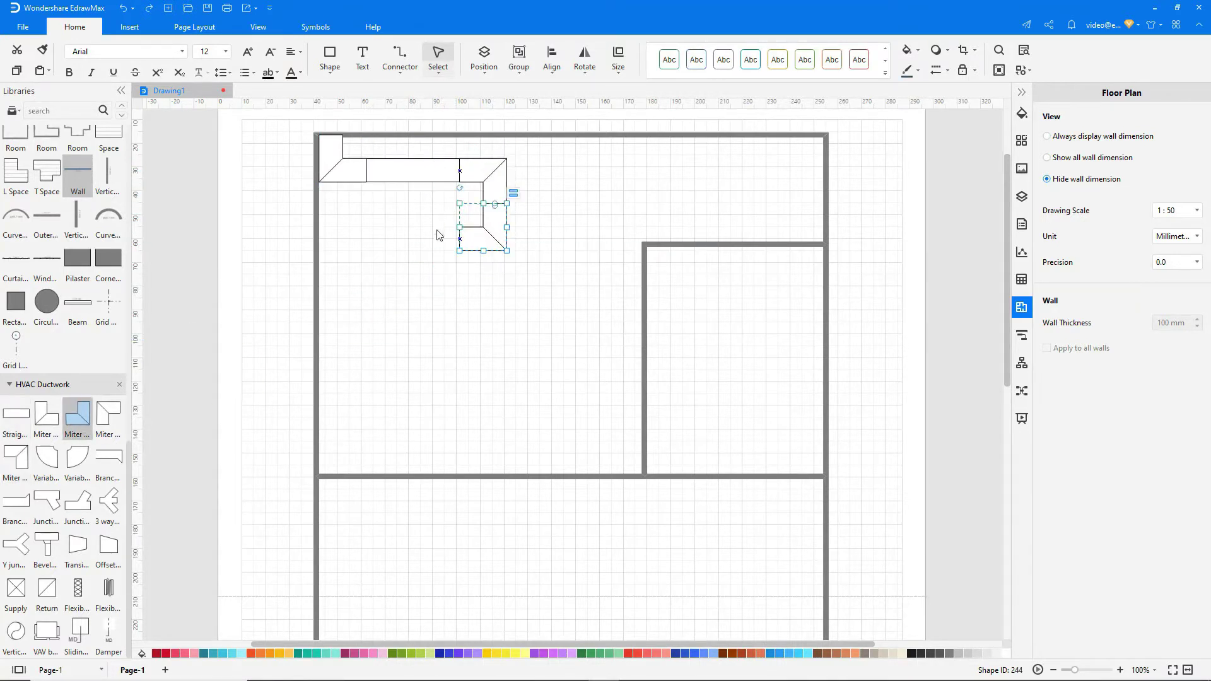
{"action": "left_click_drag", "start_coordinate": [15, 413], "coordinate": [412, 238]}
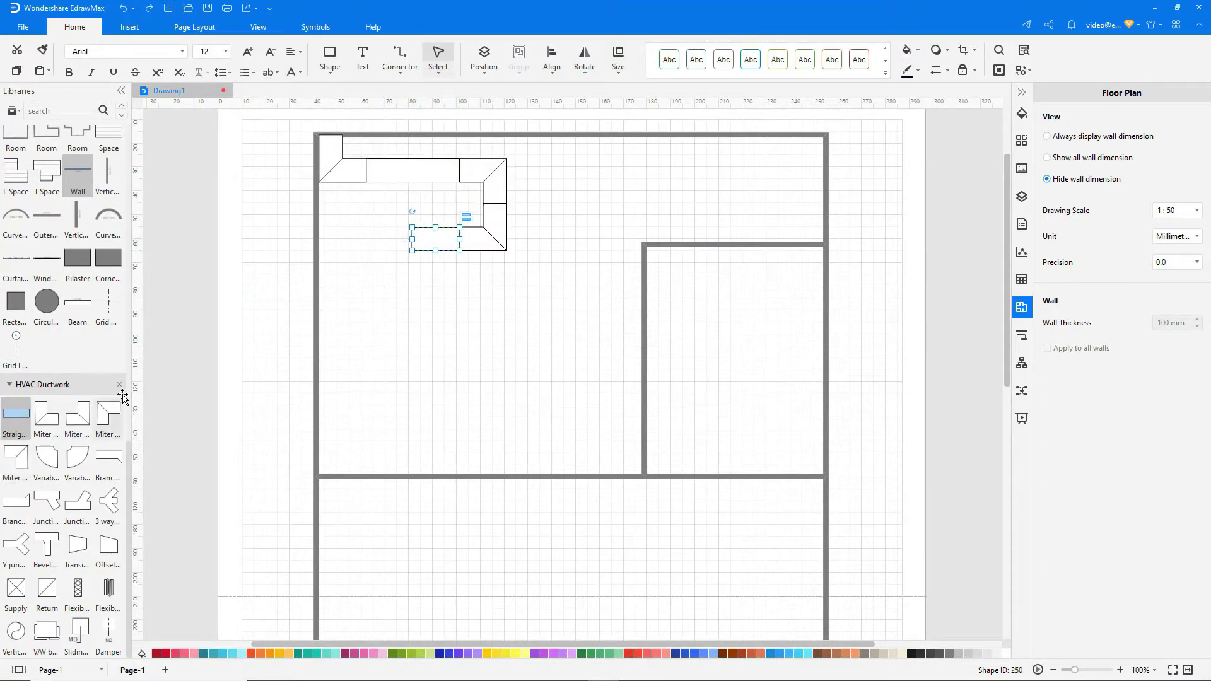
- Continue the run down with a vertical straight duct and elbows to the three-way branch
{"action": "left_click_drag", "start_coordinate": [108, 414], "coordinate": [388, 238]}
{"action": "left_click_drag", "start_coordinate": [15, 413], "coordinate": [389, 348]}
{"action": "key", "text": "ctrl+r"}
{"action": "left_click_drag", "start_coordinate": [357, 386], "coordinate": [376, 317]}
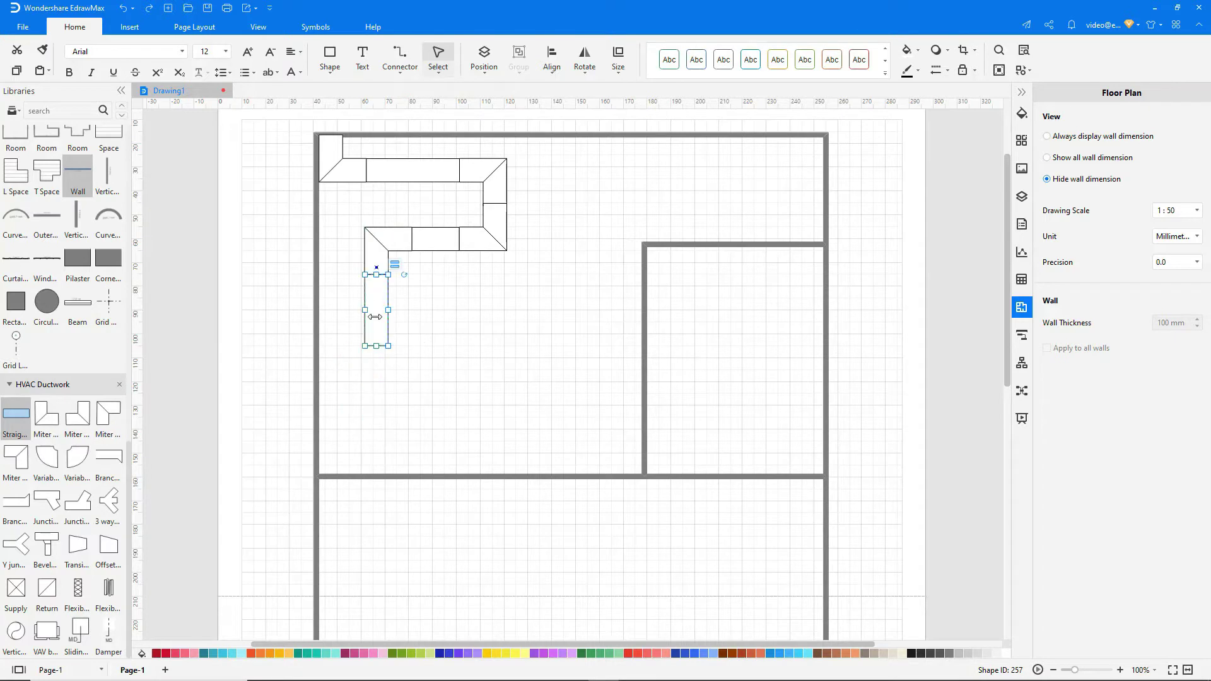
{"action": "left_click_drag", "start_coordinate": [46, 415], "coordinate": [388, 389]}
{"action": "left_click_drag", "start_coordinate": [16, 457], "coordinate": [436, 413]}
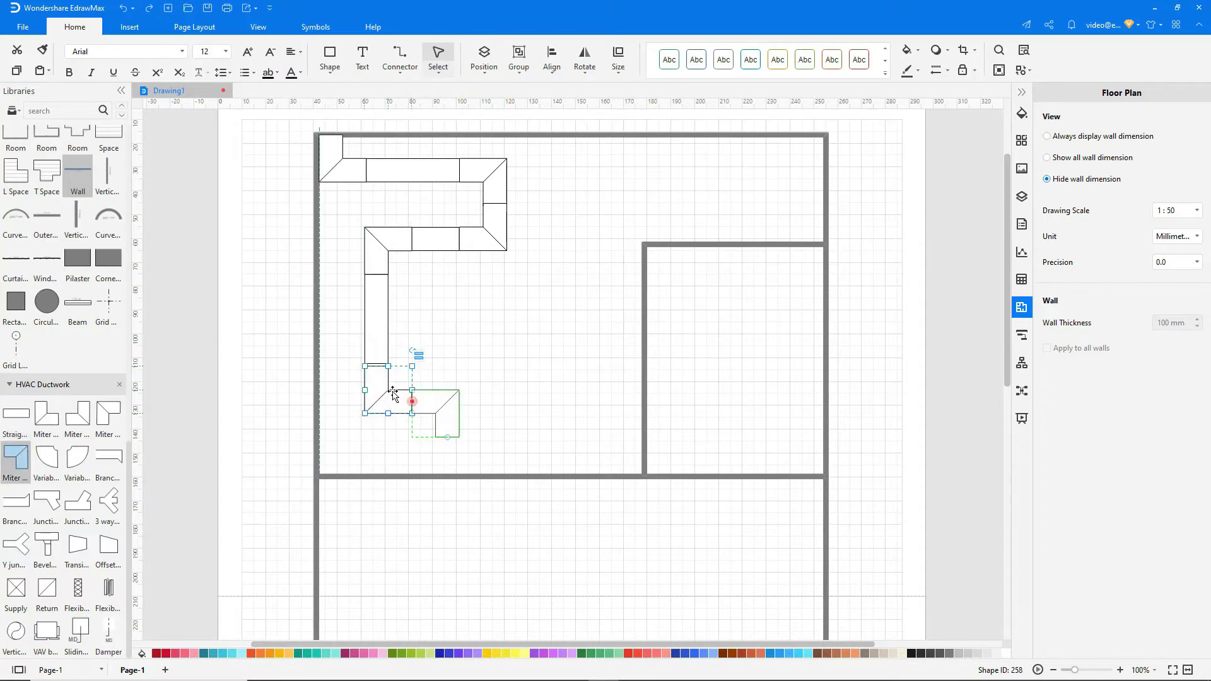
{"action": "mouse_move", "coordinate": [77, 414]}
{"action": "left_mouse_down"}
{"action": "mouse_move", "coordinate": [386, 457]}
{"action": "mouse_move", "coordinate": [381, 478]}
{"action": "left_mouse_up"}
{"action": "mouse_move", "coordinate": [109, 502]}
{"action": "left_mouse_down"}
{"action": "mouse_move", "coordinate": [400, 562]}
{"action": "mouse_move", "coordinate": [369, 574]}
{"action": "mouse_move", "coordinate": [377, 510]}
{"action": "left_mouse_up"}
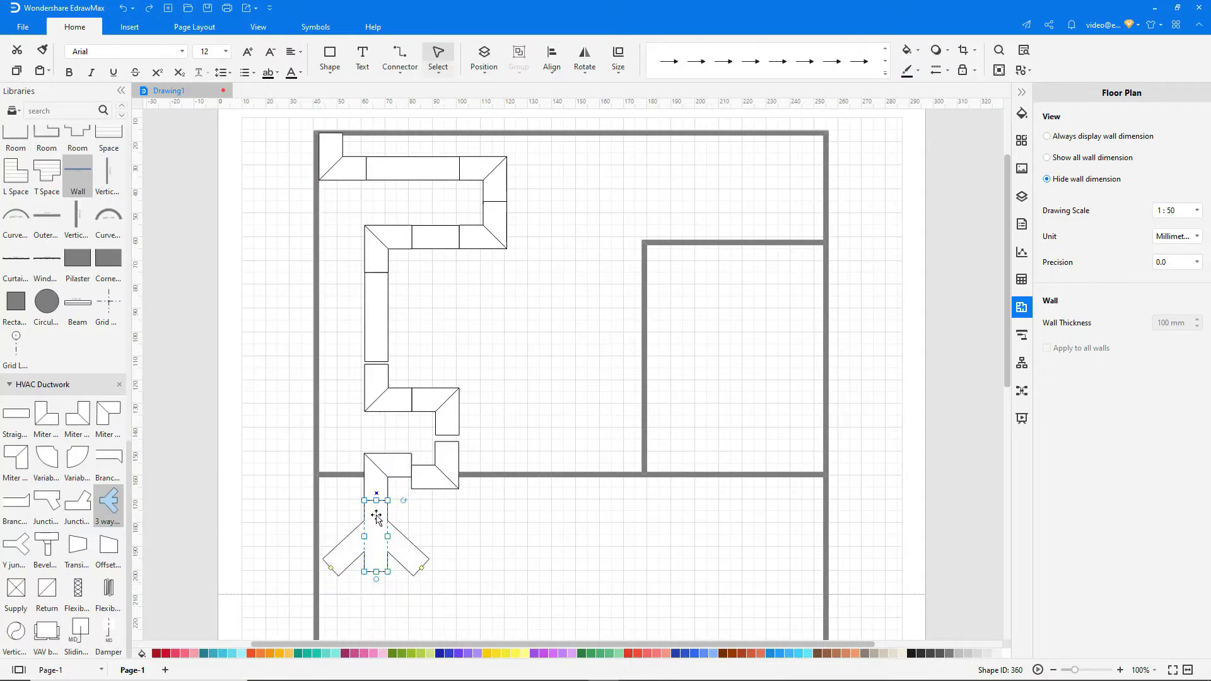
- Extend the ductwork below the three-way branch with straight ducts and elbow fittings
{"action": "scroll", "coordinate": [376, 511], "scroll_direction": "down", "scroll_amount": 2}
{"action": "mouse_move", "coordinate": [16, 414]}
{"action": "left_mouse_down"}
{"action": "mouse_move", "coordinate": [314, 591]}
{"action": "mouse_move", "coordinate": [377, 555]}
{"action": "left_mouse_up"}
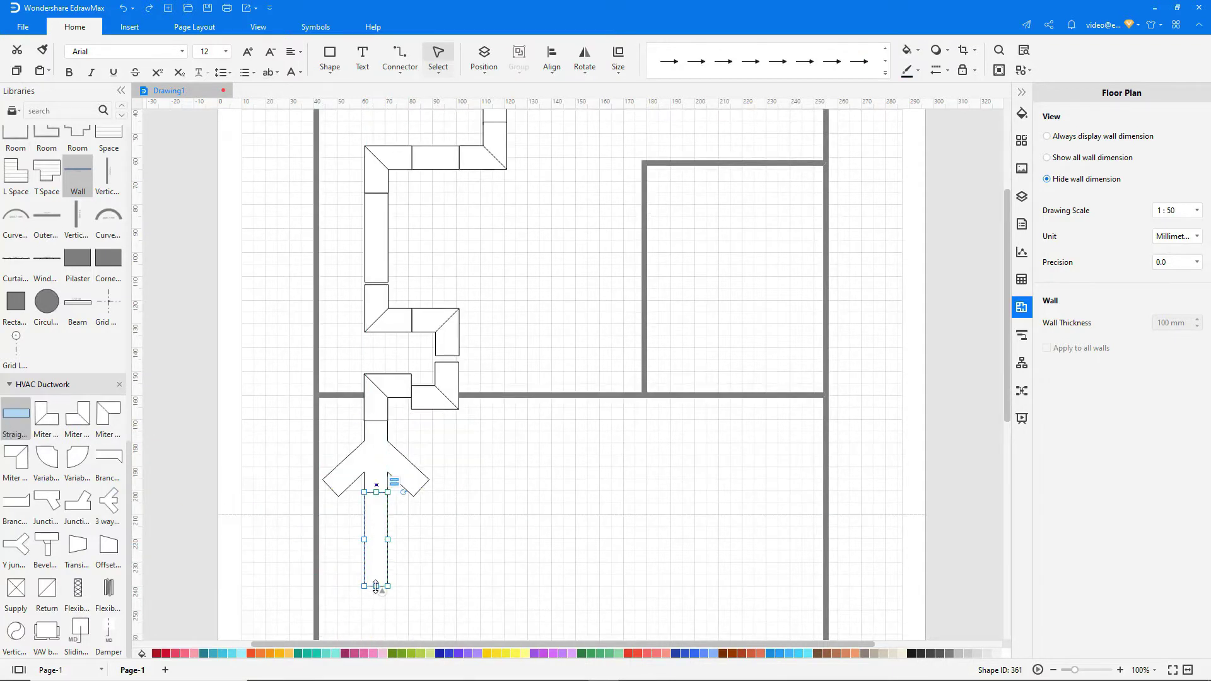
{"action": "scroll", "coordinate": [378, 567], "scroll_direction": "down", "scroll_amount": 2}
{"action": "mouse_move", "coordinate": [77, 502]}
{"action": "left_mouse_down"}
{"action": "mouse_move", "coordinate": [460, 549]}
{"action": "mouse_move", "coordinate": [376, 585]}
{"action": "left_mouse_up"}
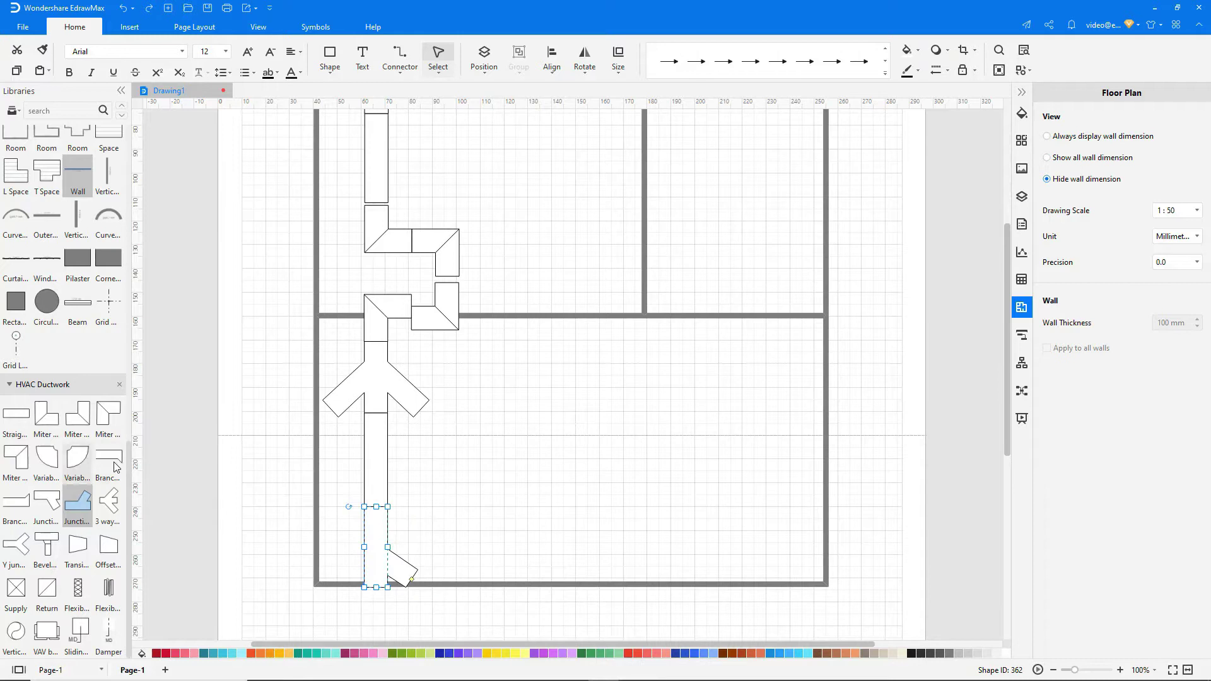
{"action": "left_click_drag", "start_coordinate": [16, 414], "coordinate": [357, 495]}
{"action": "mouse_move", "coordinate": [16, 457]}
{"action": "left_mouse_down"}
{"action": "mouse_move", "coordinate": [393, 484]}
{"action": "mouse_move", "coordinate": [434, 507]}
{"action": "mouse_move", "coordinate": [459, 544]}
{"action": "left_mouse_up"}
{"action": "mouse_move", "coordinate": [78, 415]}
{"action": "left_mouse_down"}
{"action": "mouse_move", "coordinate": [487, 536]}
{"action": "mouse_move", "coordinate": [510, 489]}
{"action": "left_mouse_up"}
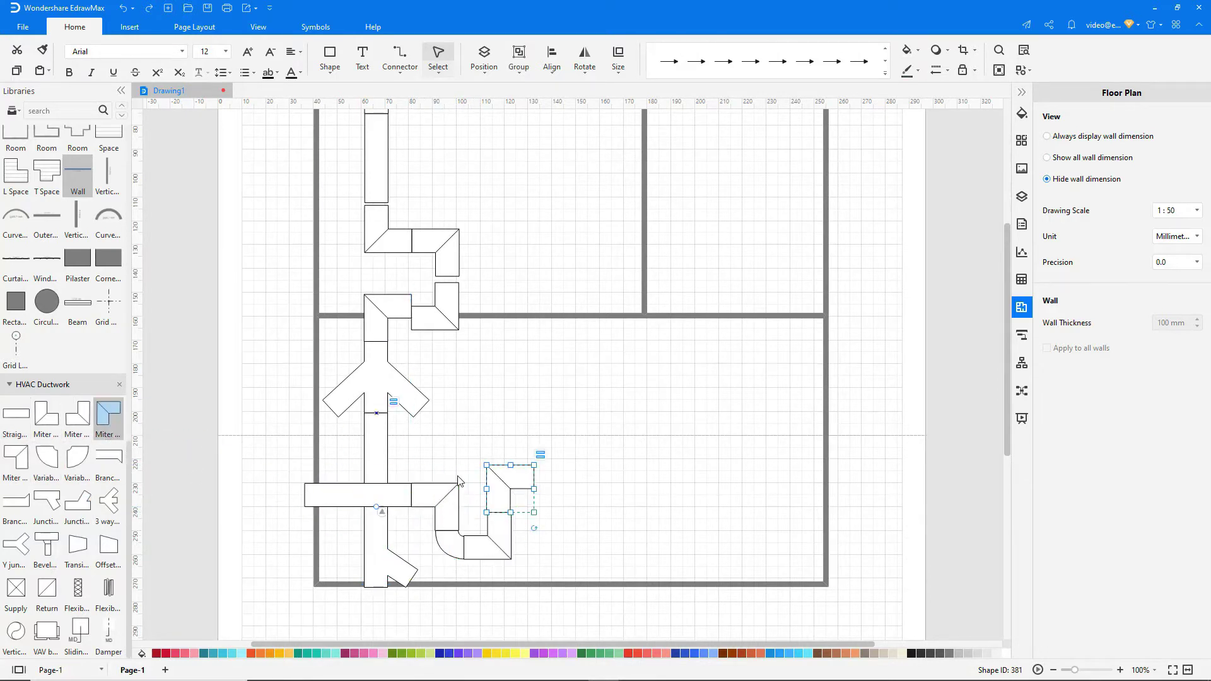
- Run straight, junction and miter elbow ducts across the lower room, ending in a bevel fitting
{"action": "left_click_drag", "start_coordinate": [16, 414], "coordinate": [585, 477]}
{"action": "left_click_drag", "start_coordinate": [47, 501], "coordinate": [674, 486]}
{"action": "left_click_drag", "start_coordinate": [16, 415], "coordinate": [749, 485]}
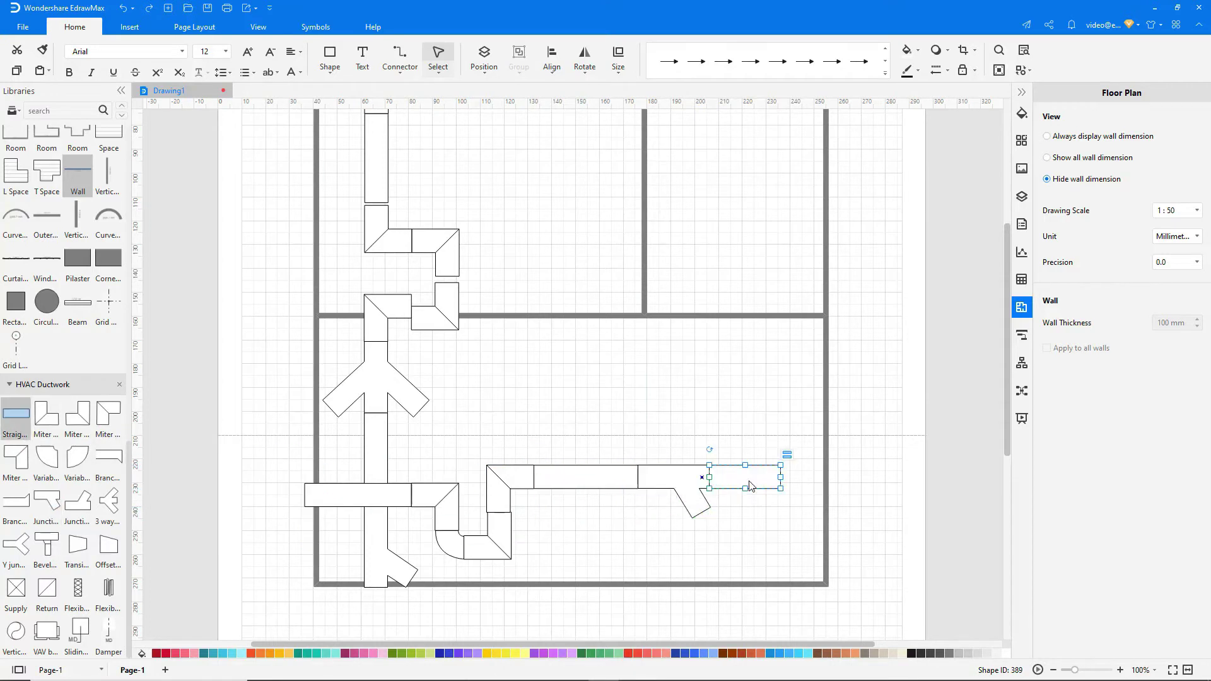
{"action": "left_click_drag", "start_coordinate": [109, 415], "coordinate": [813, 488]}
{"action": "left_click_drag", "start_coordinate": [46, 415], "coordinate": [837, 536]}
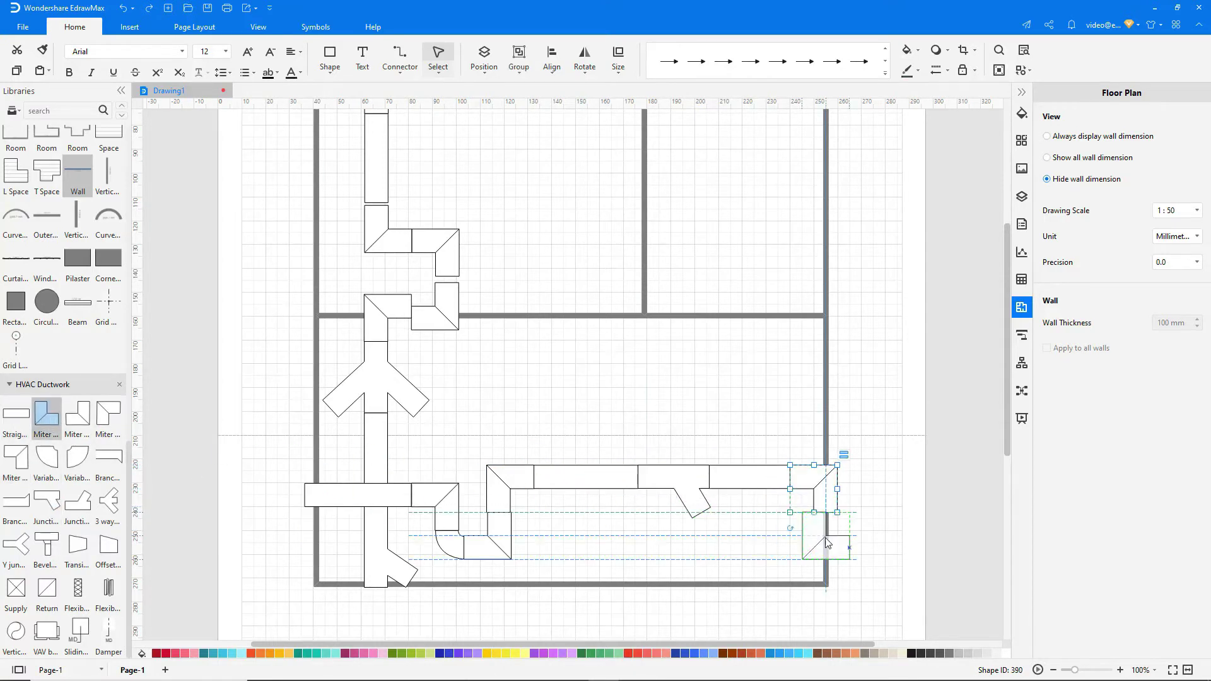
{"action": "left_click_drag", "start_coordinate": [46, 546], "coordinate": [270, 555]}
- Run a duct down into the upper-right room with elbows, a vertical straight and a Y junction
{"action": "scroll", "coordinate": [270, 500], "scroll_direction": "up", "scroll_amount": 5}
{"action": "left_click_drag", "start_coordinate": [16, 414], "coordinate": [785, 170]}
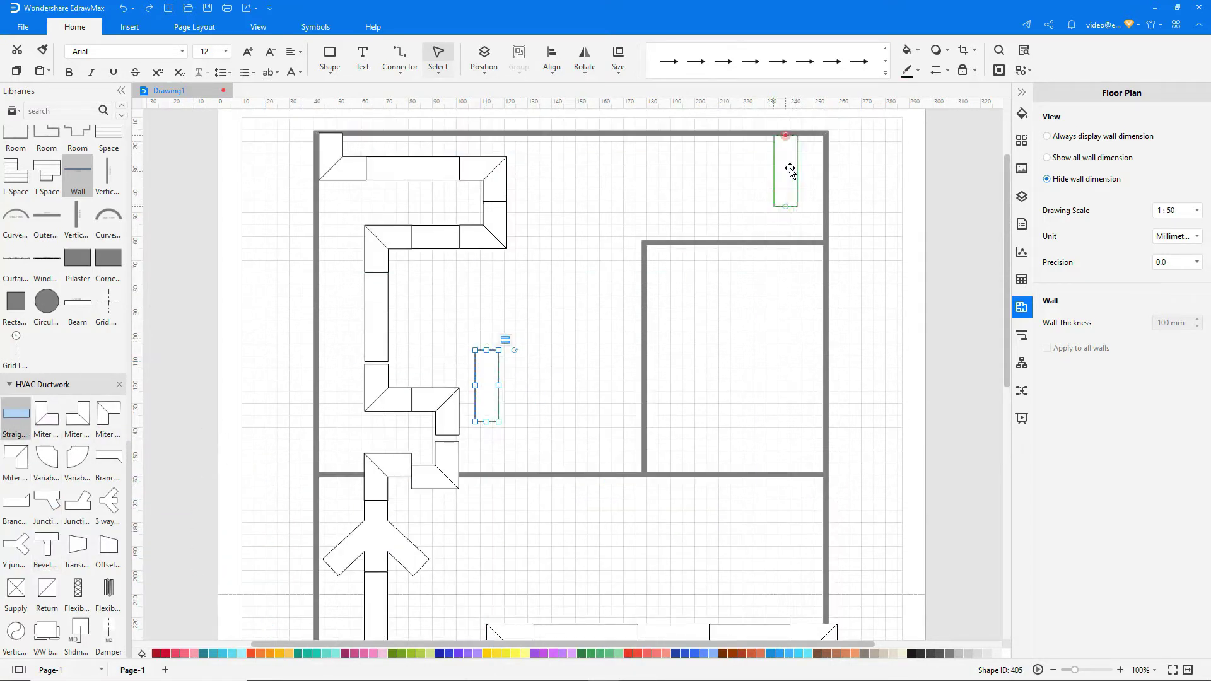
{"action": "left_click_drag", "start_coordinate": [77, 414], "coordinate": [706, 249]}
{"action": "left_click_drag", "start_coordinate": [108, 414], "coordinate": [726, 249]}
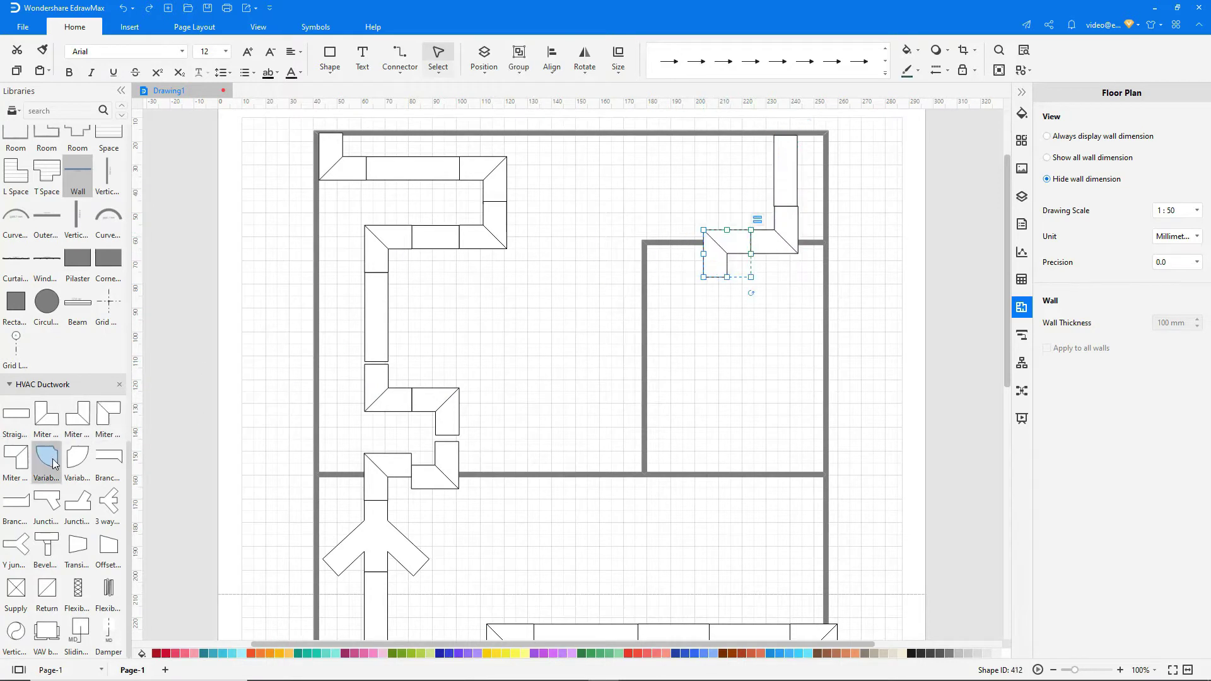
{"action": "left_click_drag", "start_coordinate": [47, 457], "coordinate": [718, 291]}
{"action": "left_click_drag", "start_coordinate": [47, 458], "coordinate": [748, 296]}
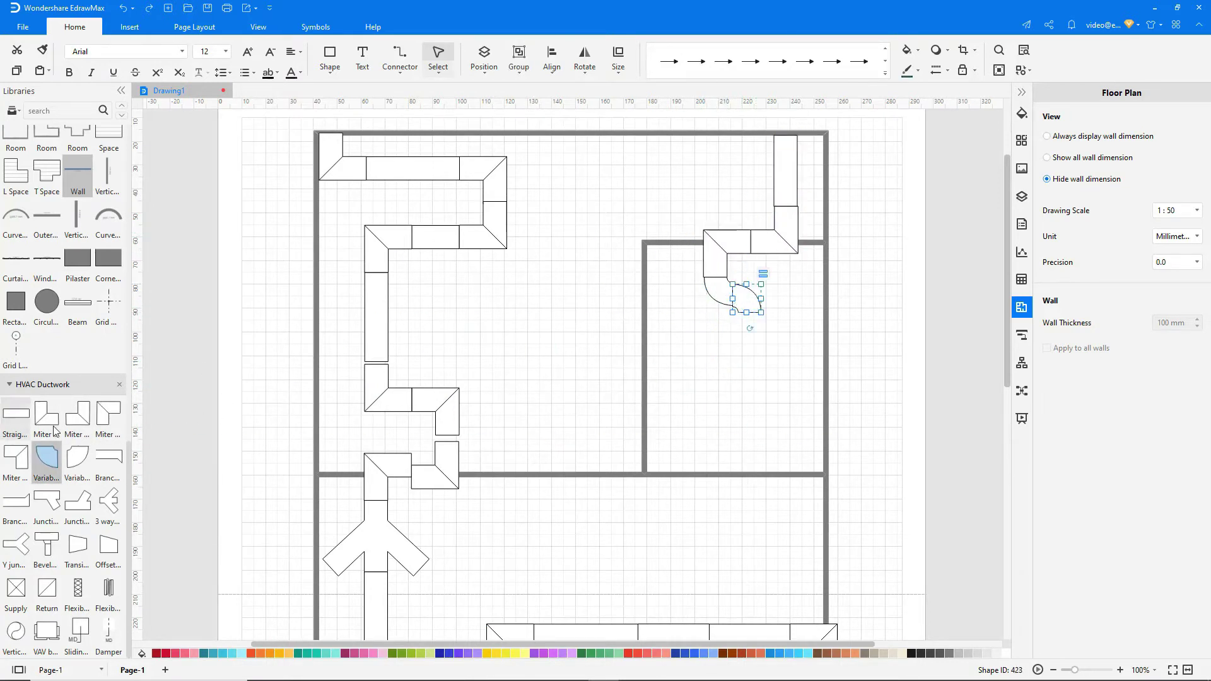
{"action": "left_click_drag", "start_coordinate": [16, 415], "coordinate": [545, 419]}
{"action": "mouse_move", "coordinate": [559, 378]}
{"action": "left_mouse_down"}
{"action": "mouse_move", "coordinate": [591, 359]}
{"action": "mouse_move", "coordinate": [546, 369]}
{"action": "left_mouse_up"}
{"action": "left_click_drag", "start_coordinate": [546, 419], "coordinate": [751, 391]}
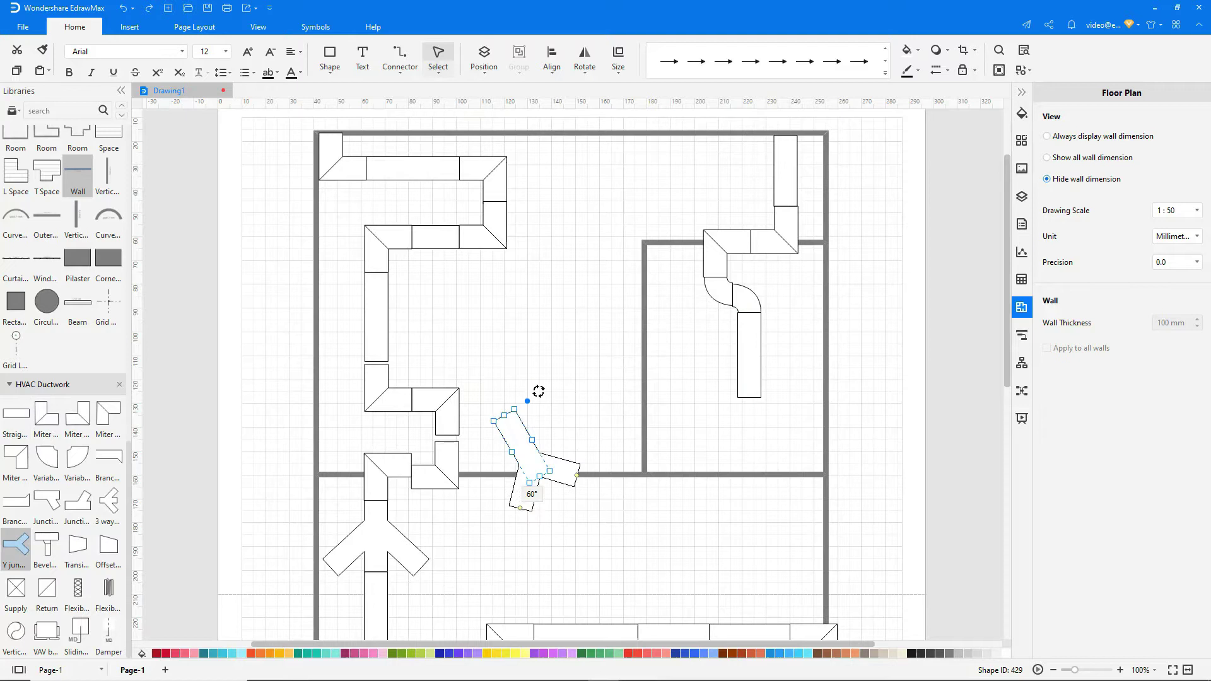
{"action": "left_click_drag", "start_coordinate": [16, 545], "coordinate": [749, 424]}
- Place a supply diffuser left of the lower room and draw short lines around it
{"action": "left_click_drag", "start_coordinate": [16, 588], "coordinate": [26, 588]}
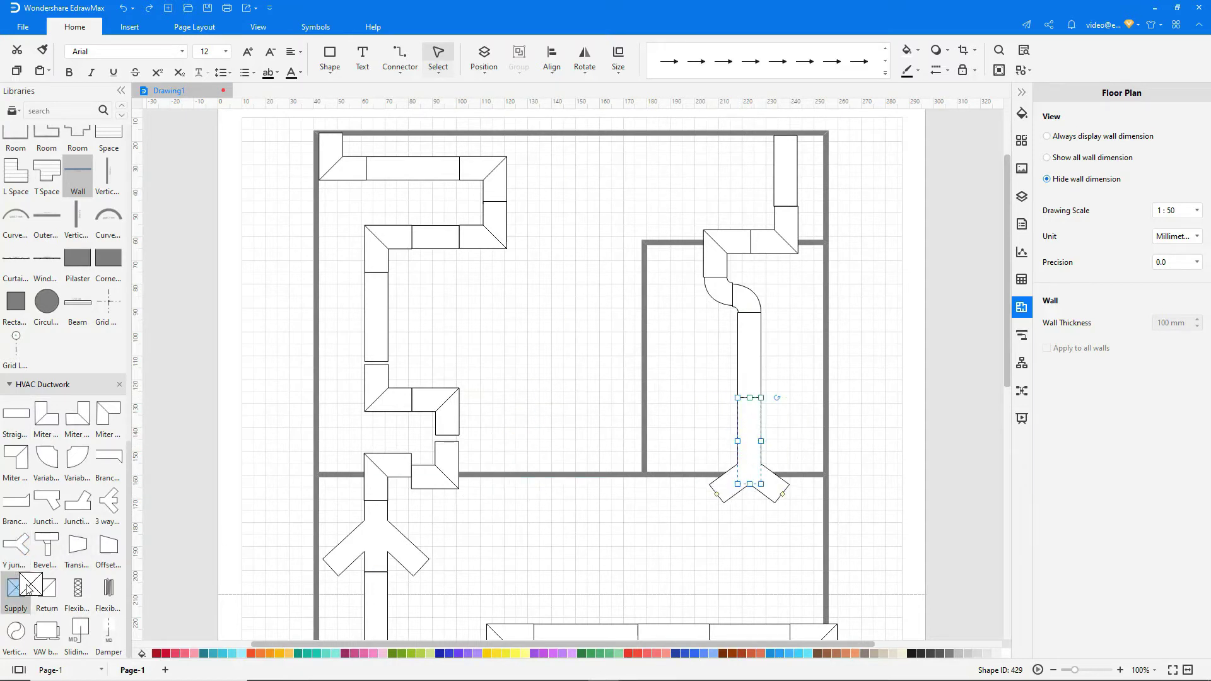
{"action": "left_click_drag", "start_coordinate": [229, 551], "coordinate": [289, 540]}
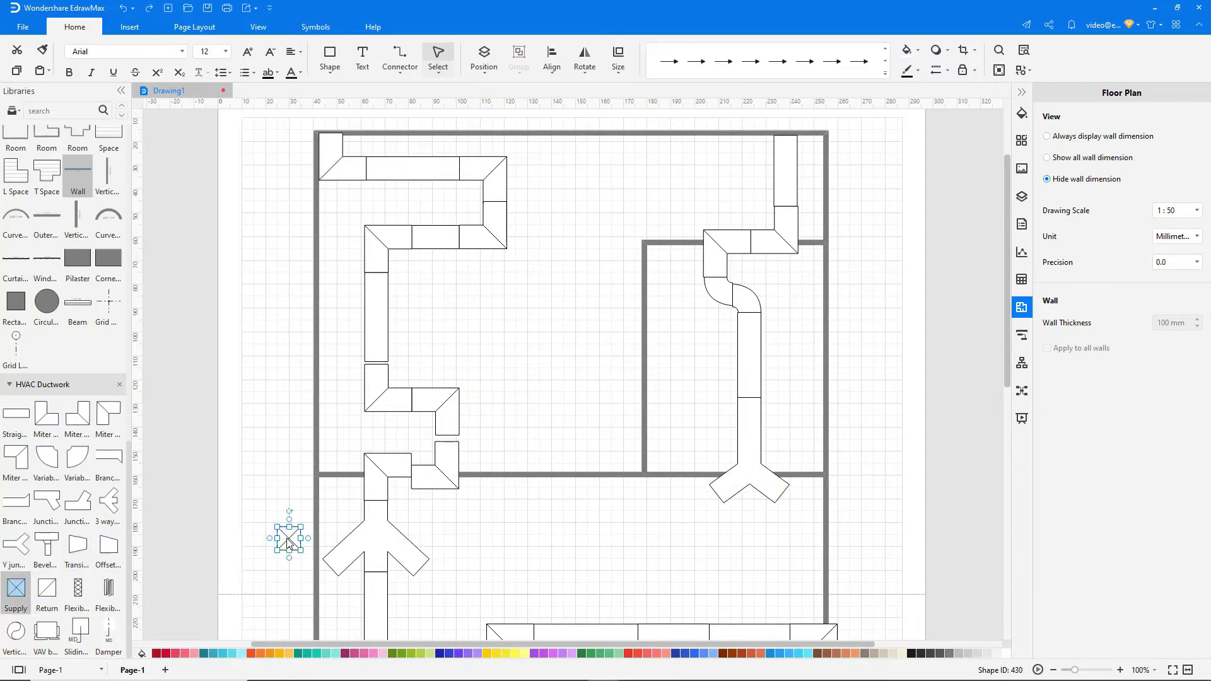
{"action": "left_click", "coordinate": [335, 70]}
{"action": "left_click", "coordinate": [346, 146]}
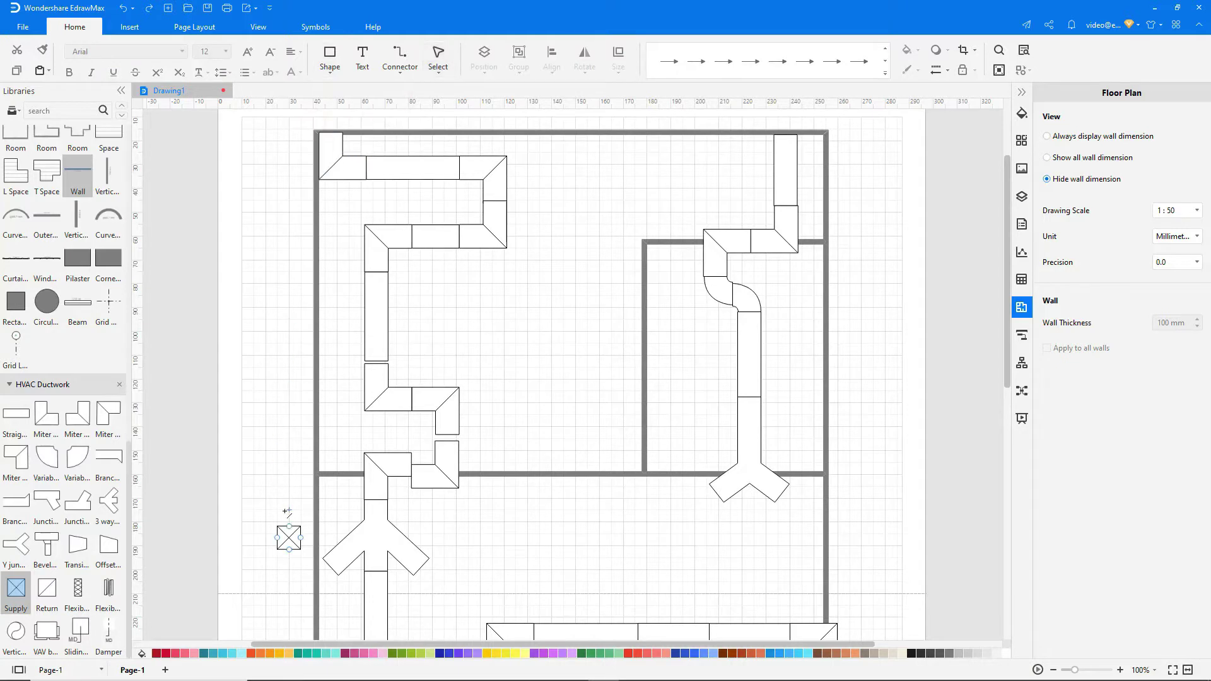
{"action": "left_click_drag", "start_coordinate": [289, 510], "coordinate": [289, 526]}
{"action": "left_click", "coordinate": [330, 71]}
{"action": "left_click", "coordinate": [346, 138]}
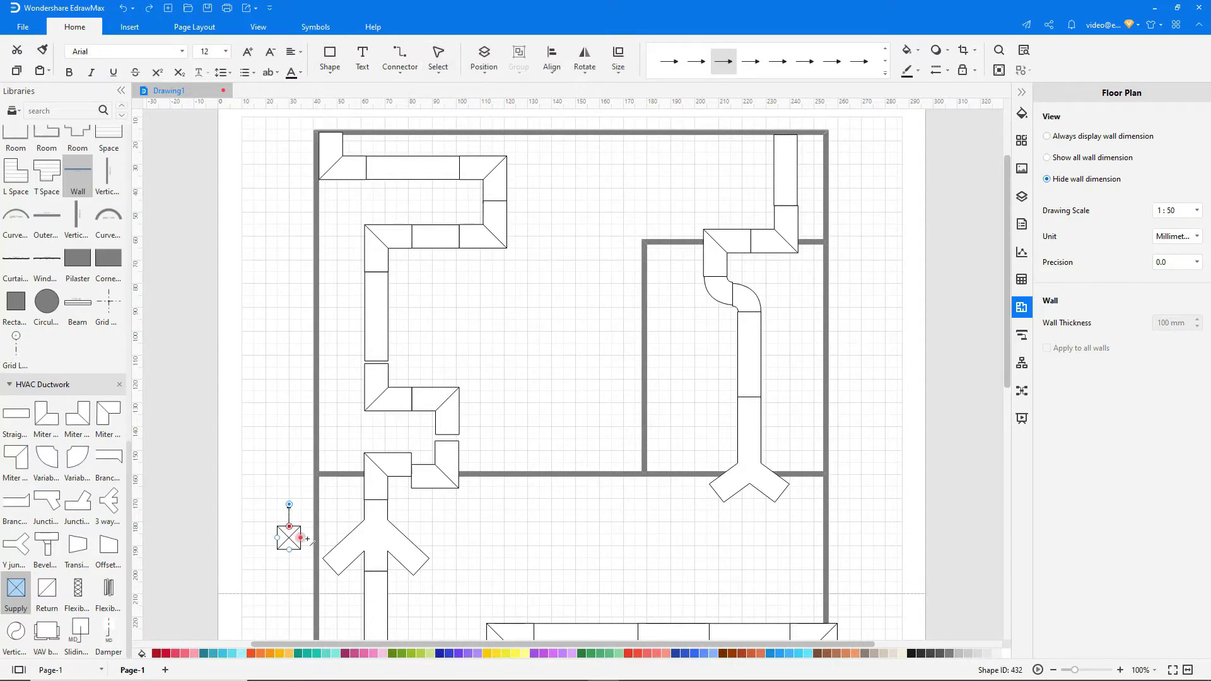
{"action": "left_click", "coordinate": [330, 70]}
{"action": "left_click", "coordinate": [354, 134]}
- Add the last diffuser line, combine the diffuser with its lines, and remove the arrowheads
{"action": "left_click_drag", "start_coordinate": [289, 550], "coordinate": [289, 569]}
{"action": "left_click", "coordinate": [329, 69]}
{"action": "left_click", "coordinate": [343, 134]}
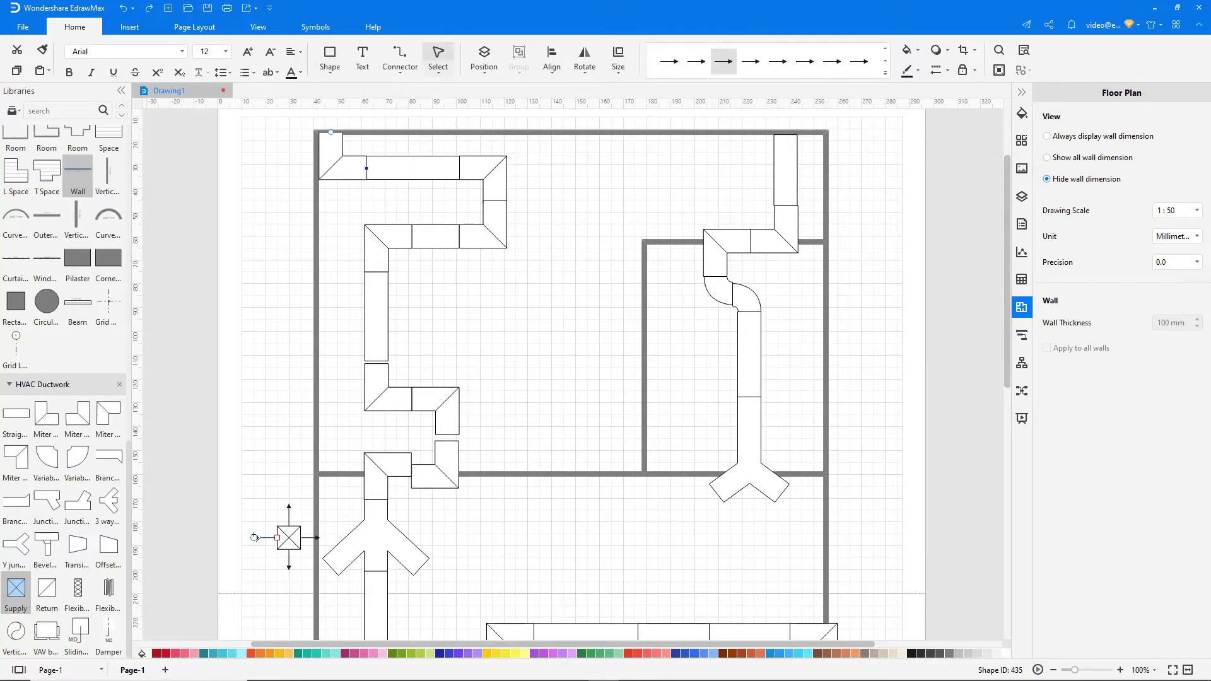
{"action": "left_click_drag", "start_coordinate": [240, 494], "coordinate": [333, 581]}
{"action": "key", "text": "Left"}
{"action": "key", "text": "Left"}
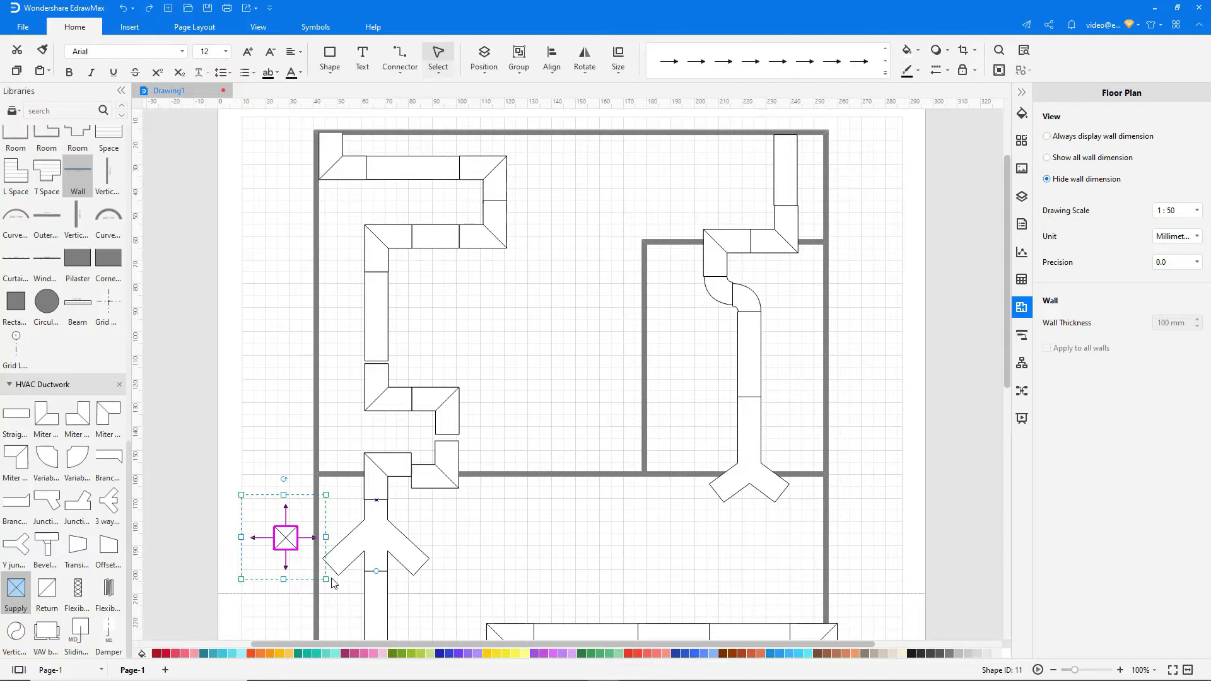
{"action": "key", "text": "Left"}
{"action": "key", "text": "Left"}
{"action": "left_click", "coordinate": [1022, 114]}
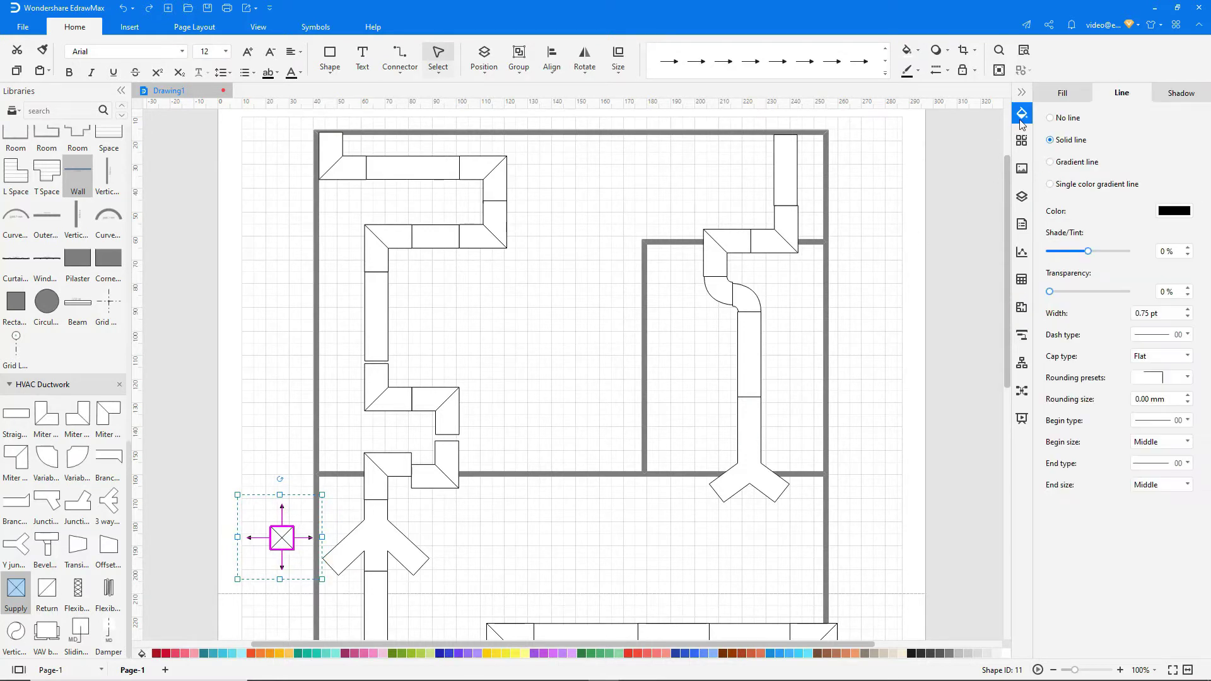
{"action": "left_click", "coordinate": [1183, 456]}
{"action": "left_click", "coordinate": [1192, 222]}
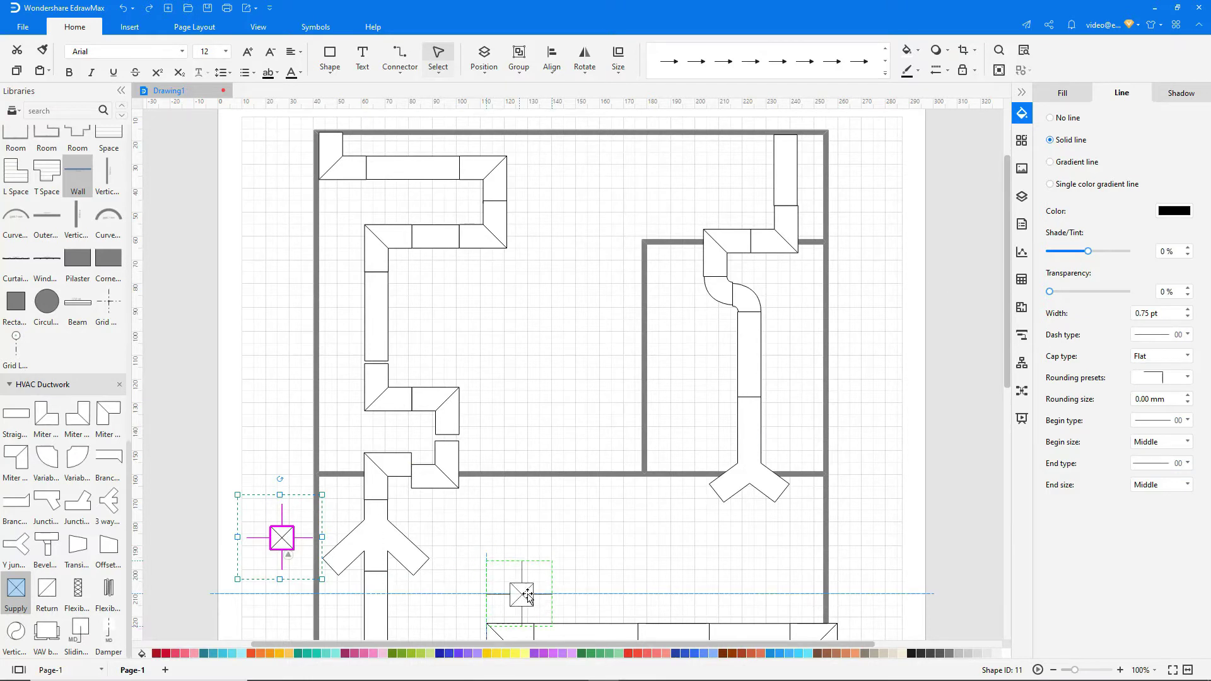
- Place copies of the supply diffuser around the lower room
{"action": "mouse_move", "coordinate": [287, 540]}
{"action": "left_mouse_down"}
{"action": "mouse_move", "coordinate": [526, 594]}
{"action": "mouse_move", "coordinate": [626, 514]}
{"action": "mouse_move", "coordinate": [881, 516]}
{"action": "left_mouse_up"}
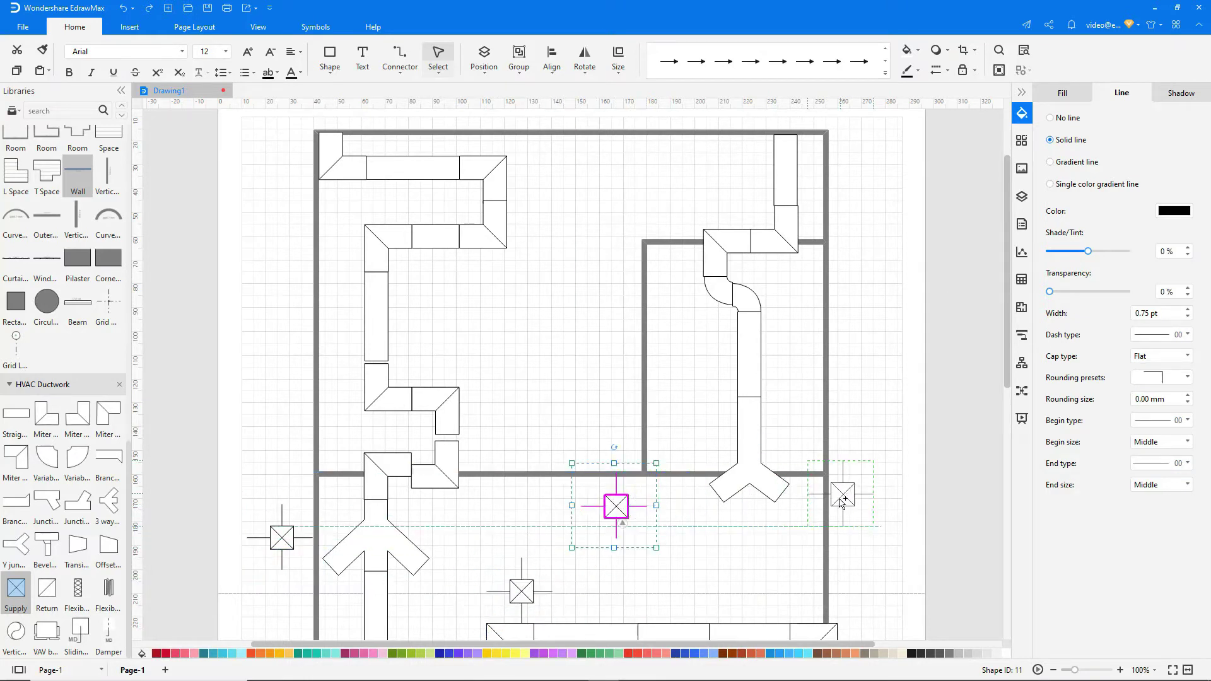
{"action": "scroll", "coordinate": [881, 516], "scroll_direction": "down", "scroll_amount": 3}
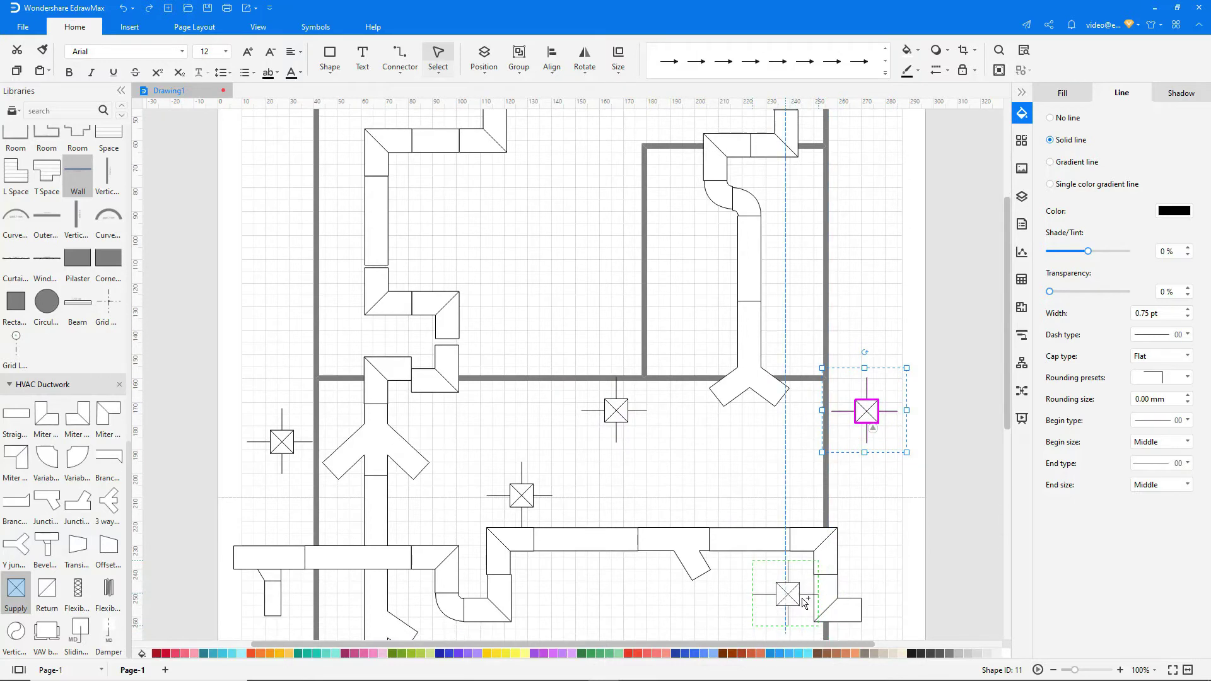
{"action": "left_click_drag", "start_coordinate": [796, 599], "coordinate": [788, 593]}
{"action": "scroll", "coordinate": [788, 592], "scroll_direction": "down", "scroll_amount": 3}
{"action": "mouse_move", "coordinate": [777, 480]}
{"action": "left_mouse_down"}
{"action": "mouse_move", "coordinate": [525, 559]}
{"action": "mouse_move", "coordinate": [847, 304]}
{"action": "left_mouse_up"}
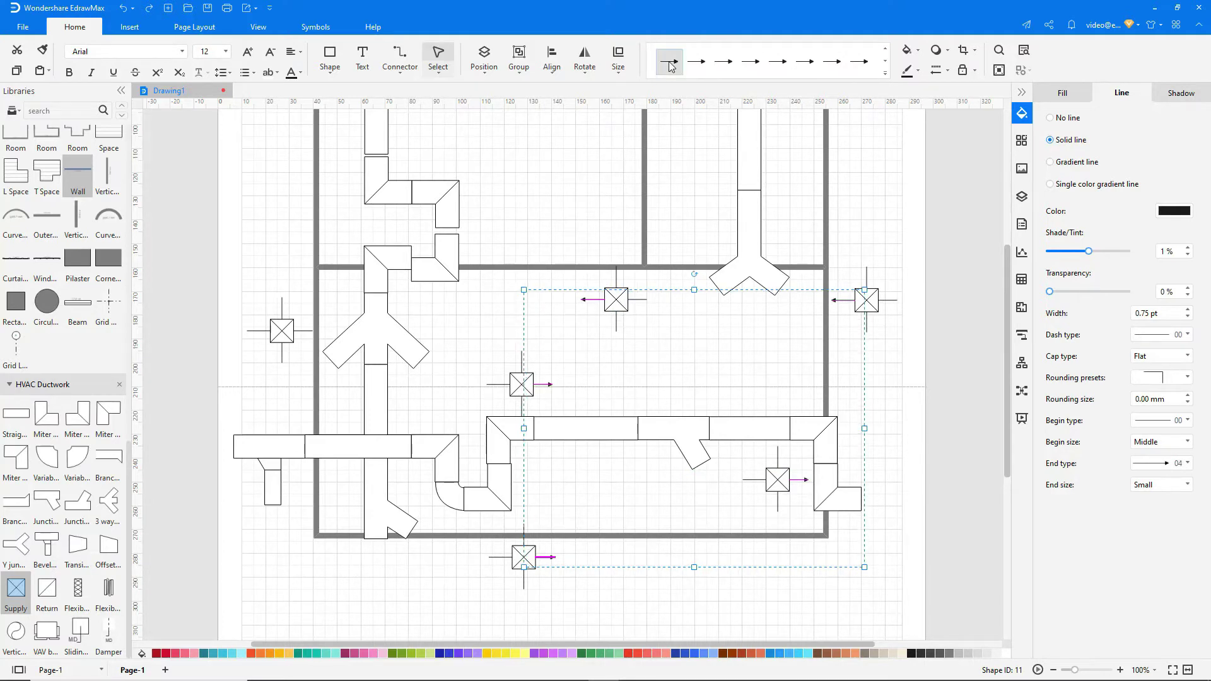
{"action": "scroll", "coordinate": [430, 262], "scroll_direction": "up", "scroll_amount": 1}
- Place a flexible duct below the rooms, widen and ungroup it, and rotate a zigzag piece
{"action": "left_click_drag", "start_coordinate": [78, 590], "coordinate": [422, 629]}
{"action": "scroll", "coordinate": [423, 631], "scroll_direction": "down", "scroll_amount": 3}
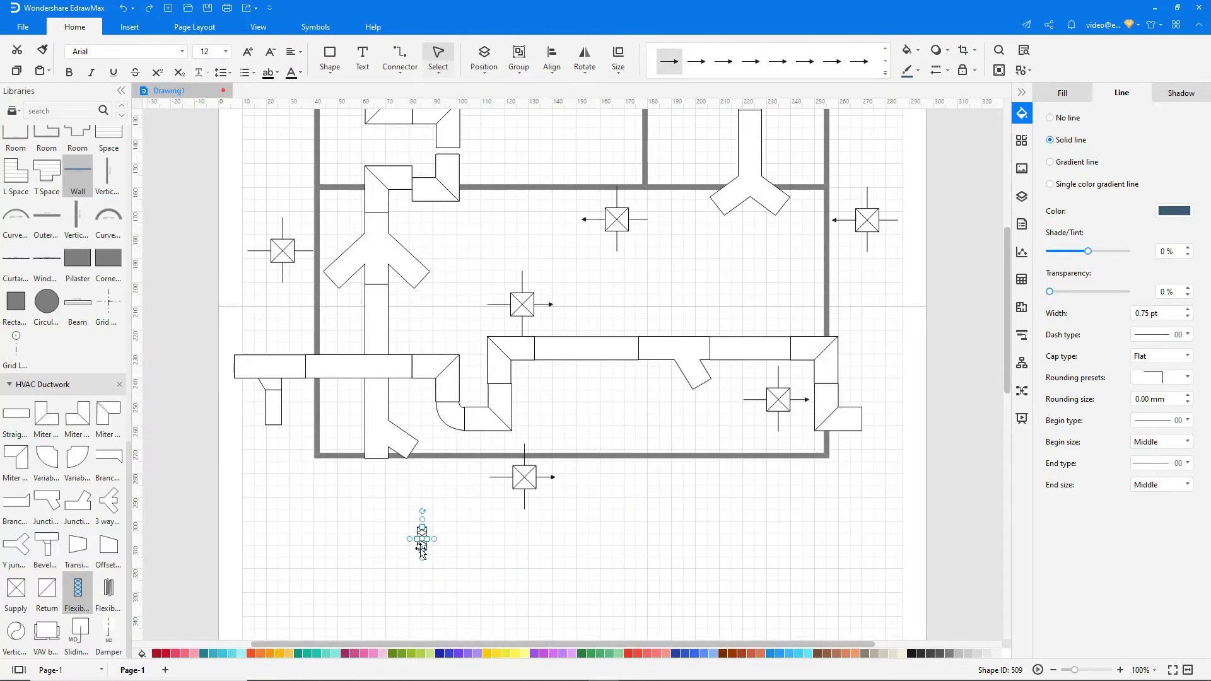
{"action": "left_click_drag", "start_coordinate": [427, 551], "coordinate": [464, 551]}
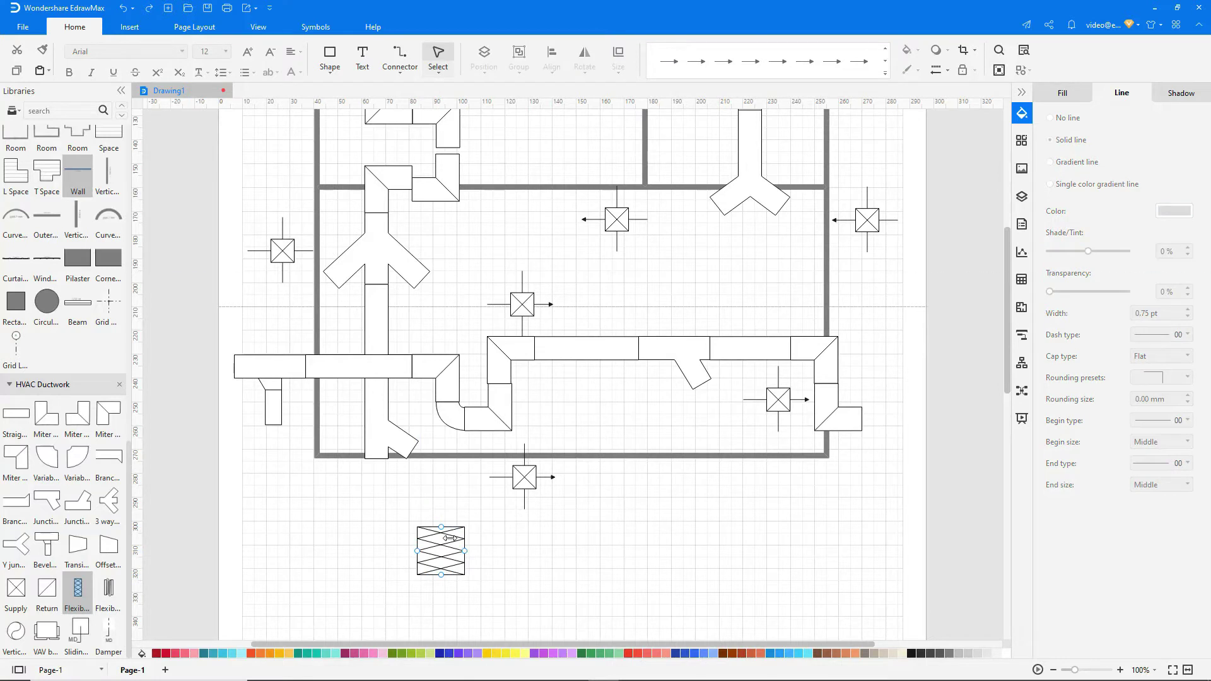
{"action": "right_click", "coordinate": [449, 538]}
{"action": "mouse_move", "coordinate": [511, 283]}
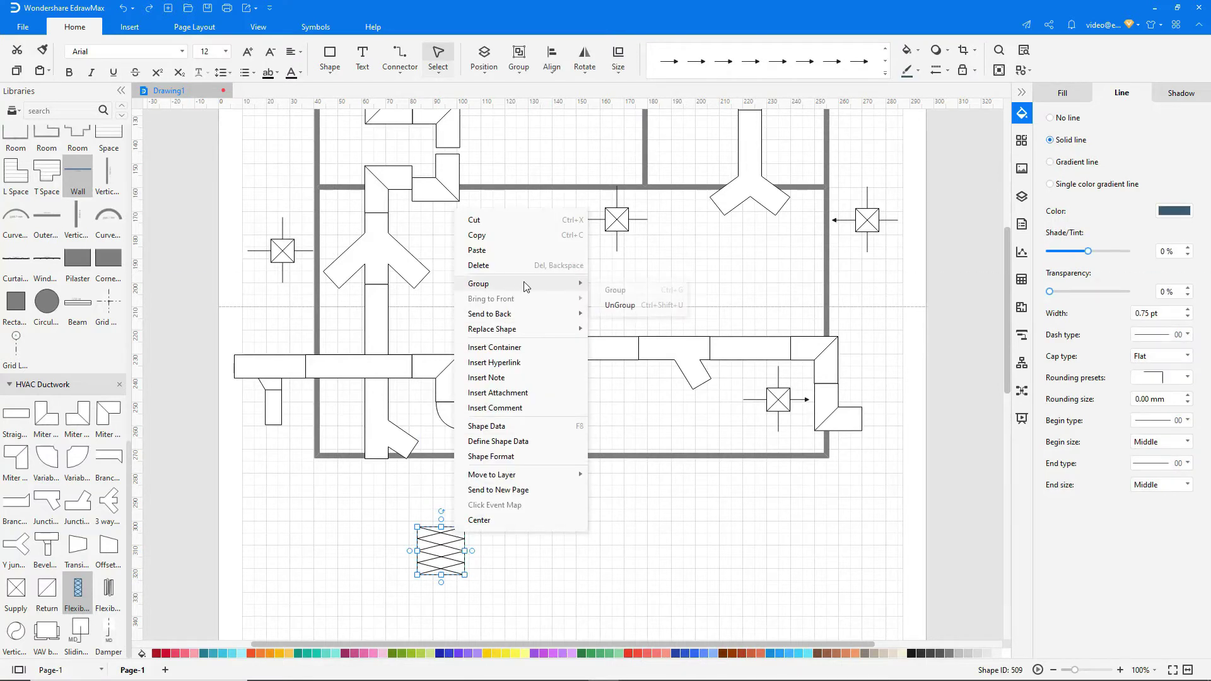
{"action": "left_click", "coordinate": [616, 309]}
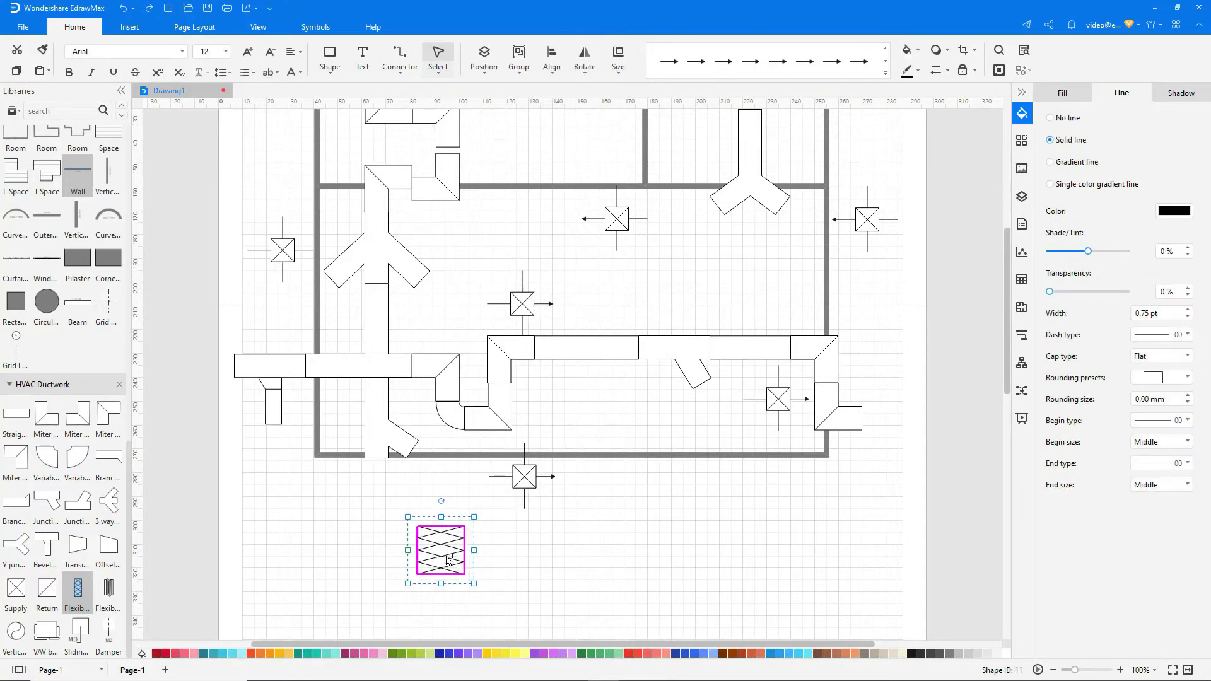
{"action": "left_click_drag", "start_coordinate": [442, 575], "coordinate": [448, 591]}
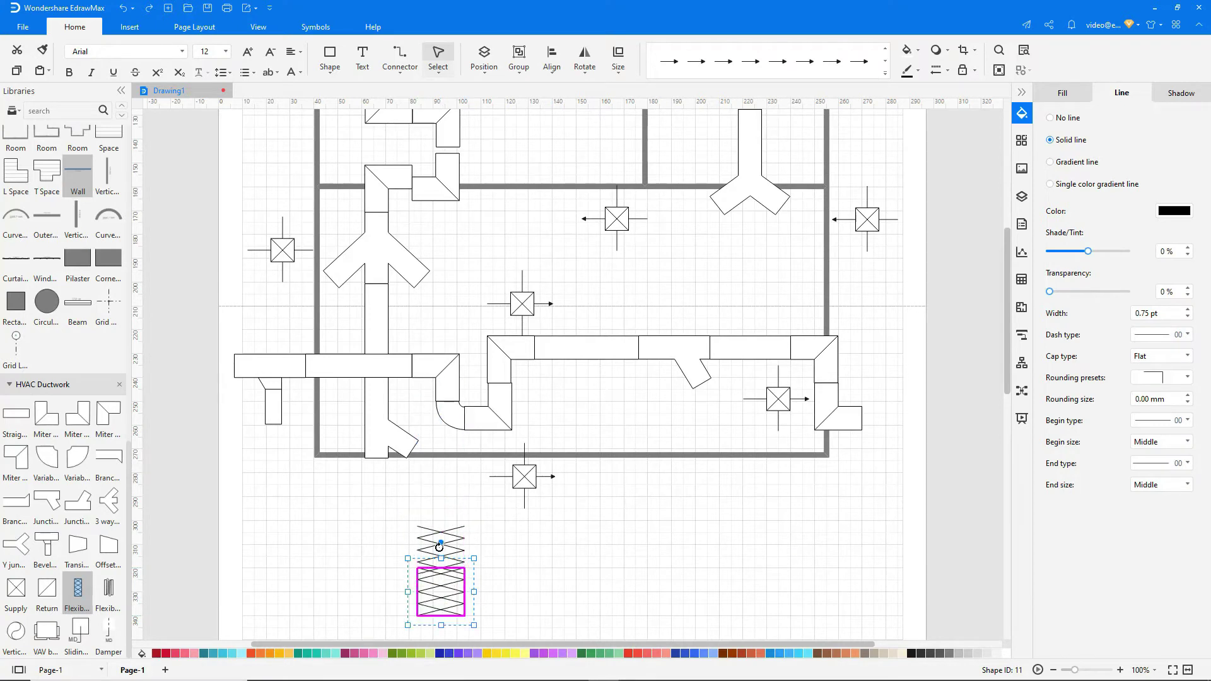
{"action": "left_click_drag", "start_coordinate": [445, 544], "coordinate": [447, 546]}
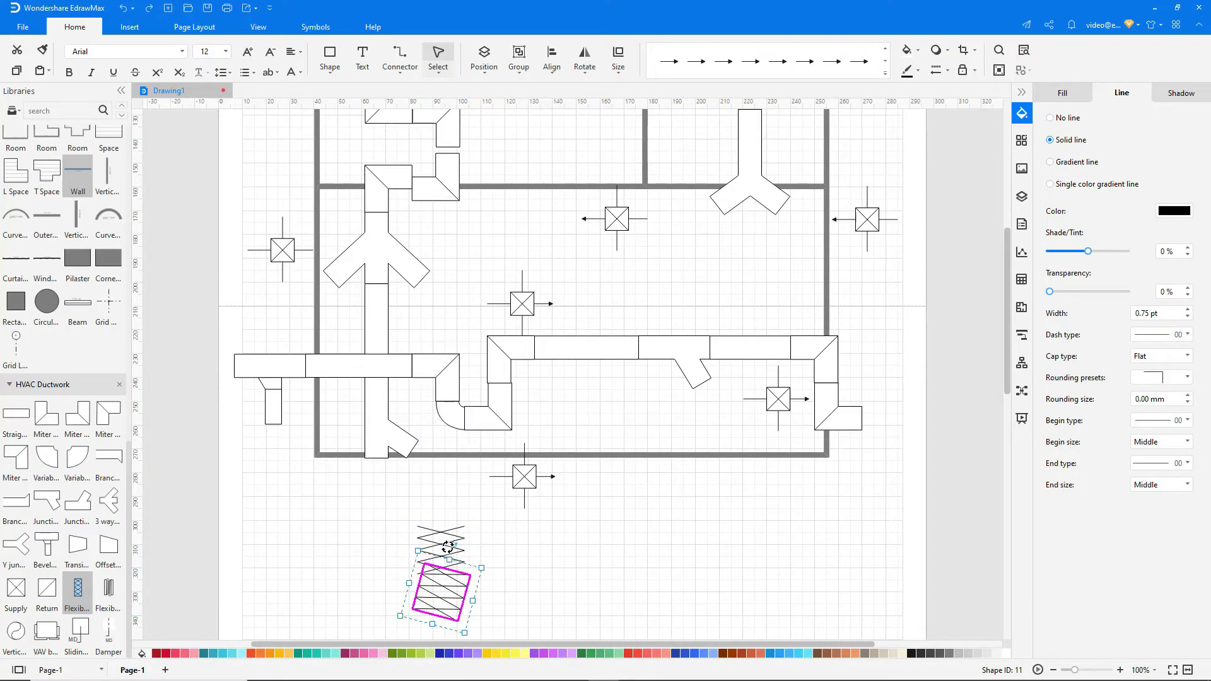
- Snap the flexible duct pieces end to end into a curved run and select them all
{"action": "scroll", "coordinate": [448, 521], "scroll_direction": "down", "scroll_amount": 3}
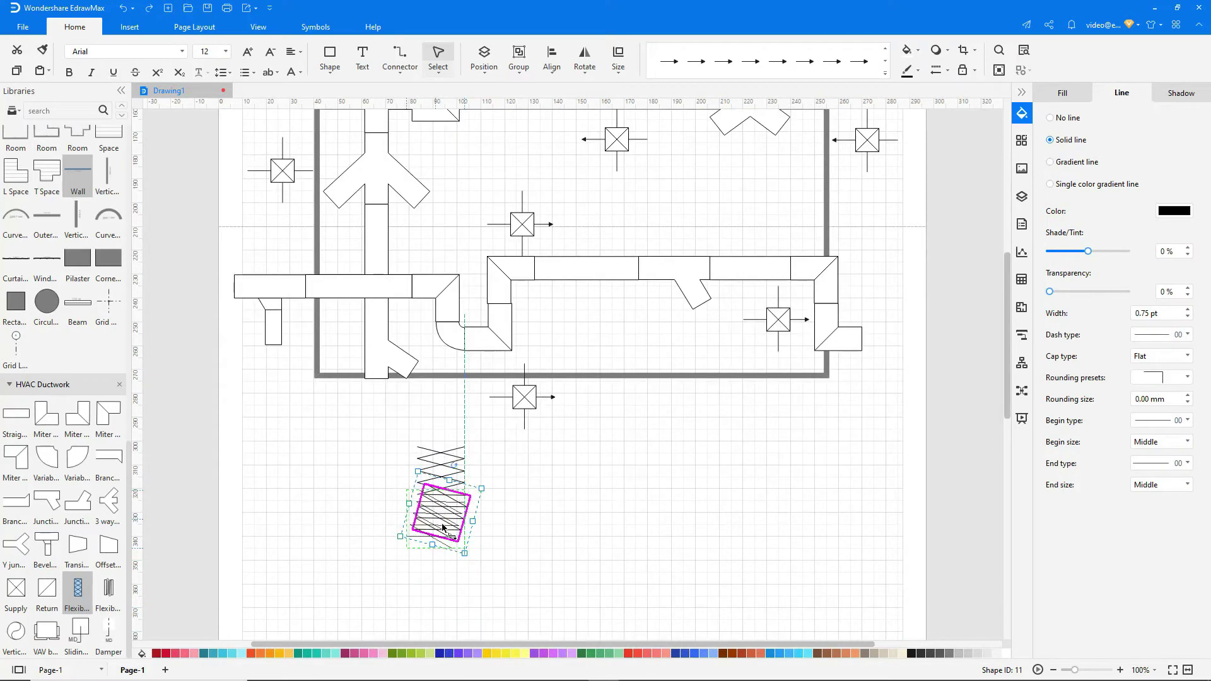
{"action": "left_click_drag", "start_coordinate": [447, 520], "coordinate": [416, 596]}
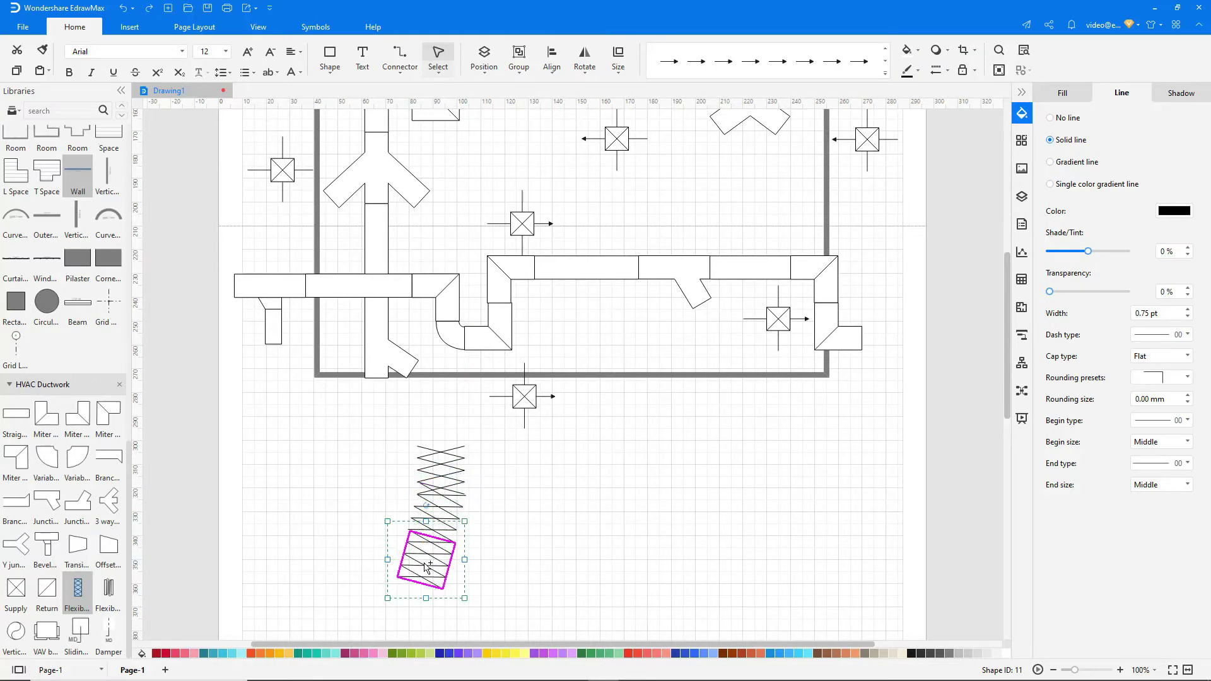
{"action": "scroll", "coordinate": [414, 567], "scroll_direction": "down", "scroll_amount": 3}
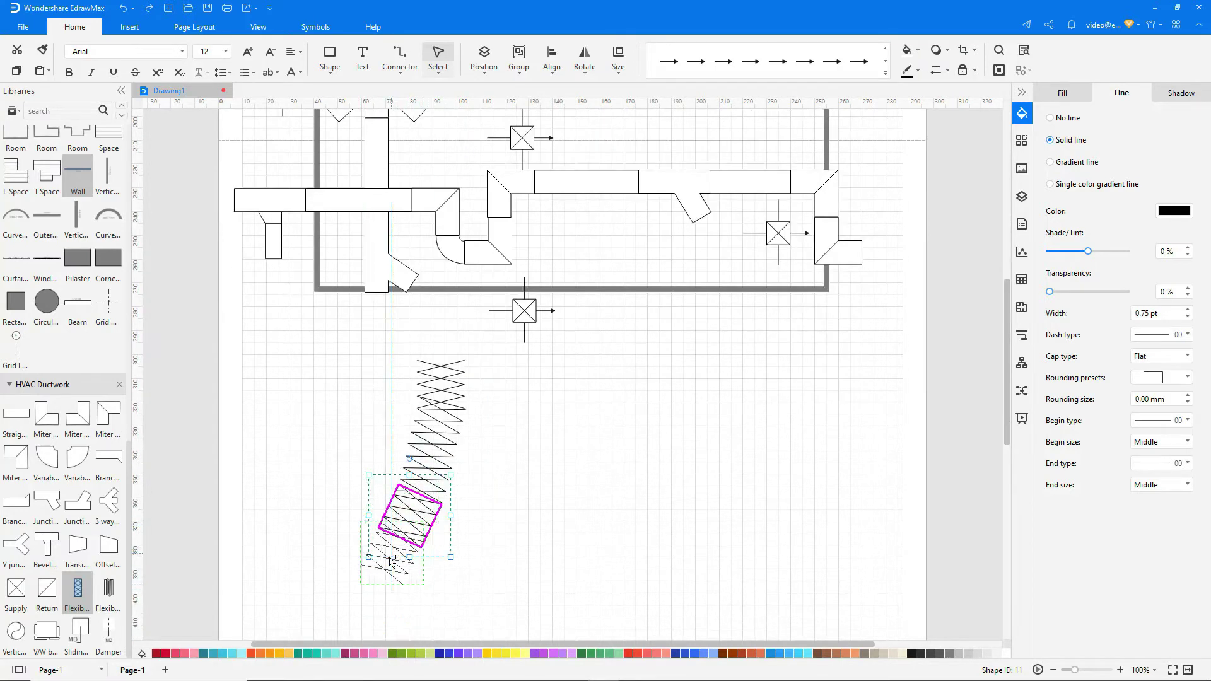
{"action": "mouse_move", "coordinate": [416, 596]}
{"action": "left_mouse_down"}
{"action": "mouse_move", "coordinate": [394, 501]}
{"action": "mouse_move", "coordinate": [358, 589]}
{"action": "left_mouse_up"}
{"action": "left_click", "coordinate": [427, 582]}
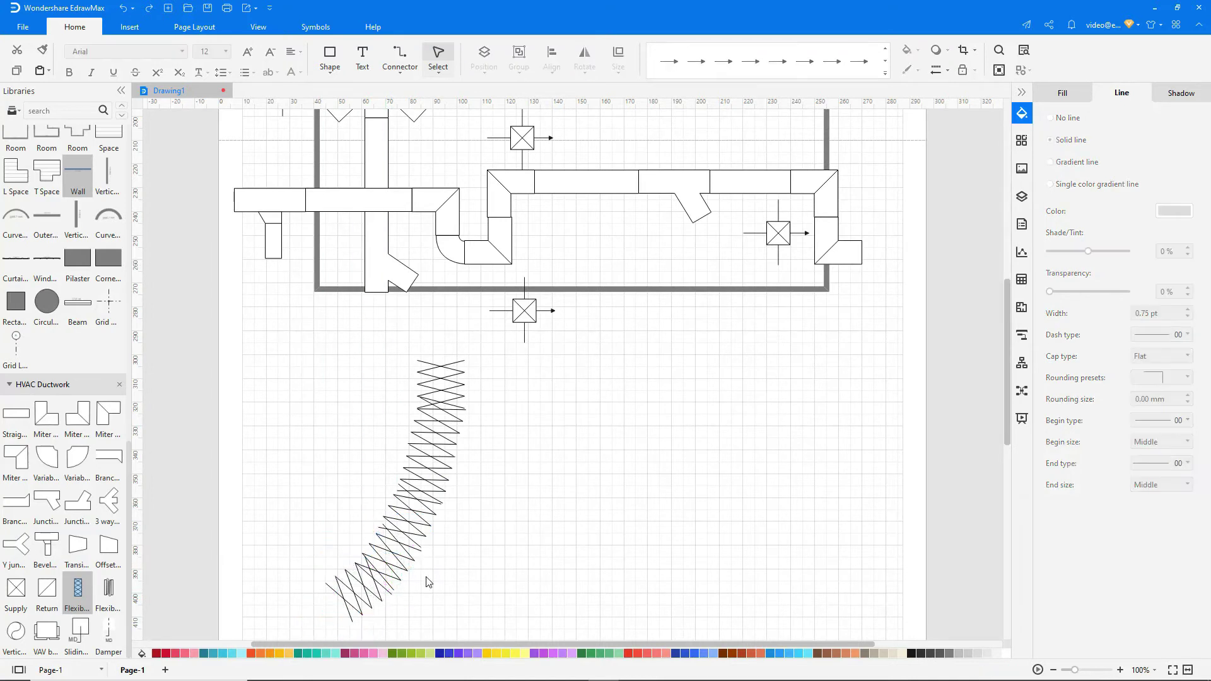
{"action": "scroll", "coordinate": [496, 578], "scroll_direction": "down", "scroll_amount": 2}
{"action": "left_click", "coordinate": [408, 450]}
- Group the flexible duct pieces into one shape, turn it horizontal and resize it
{"action": "right_click", "coordinate": [408, 450]}
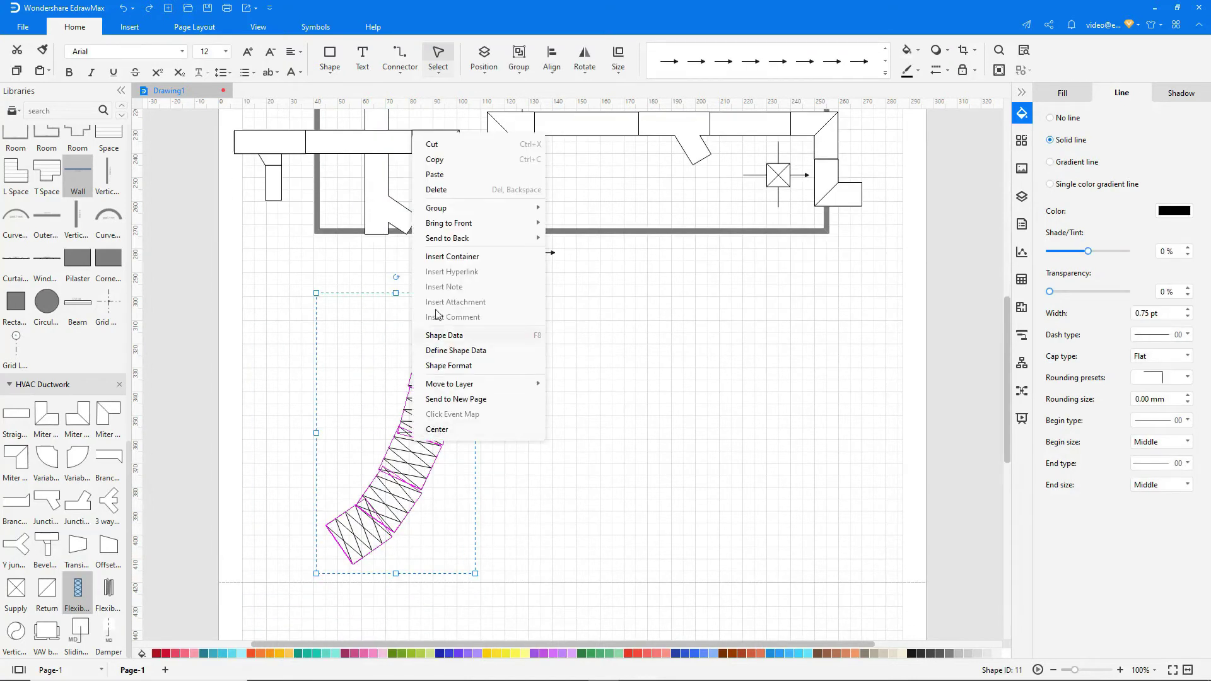
{"action": "mouse_move", "coordinate": [436, 207]}
{"action": "left_click", "coordinate": [577, 217]}
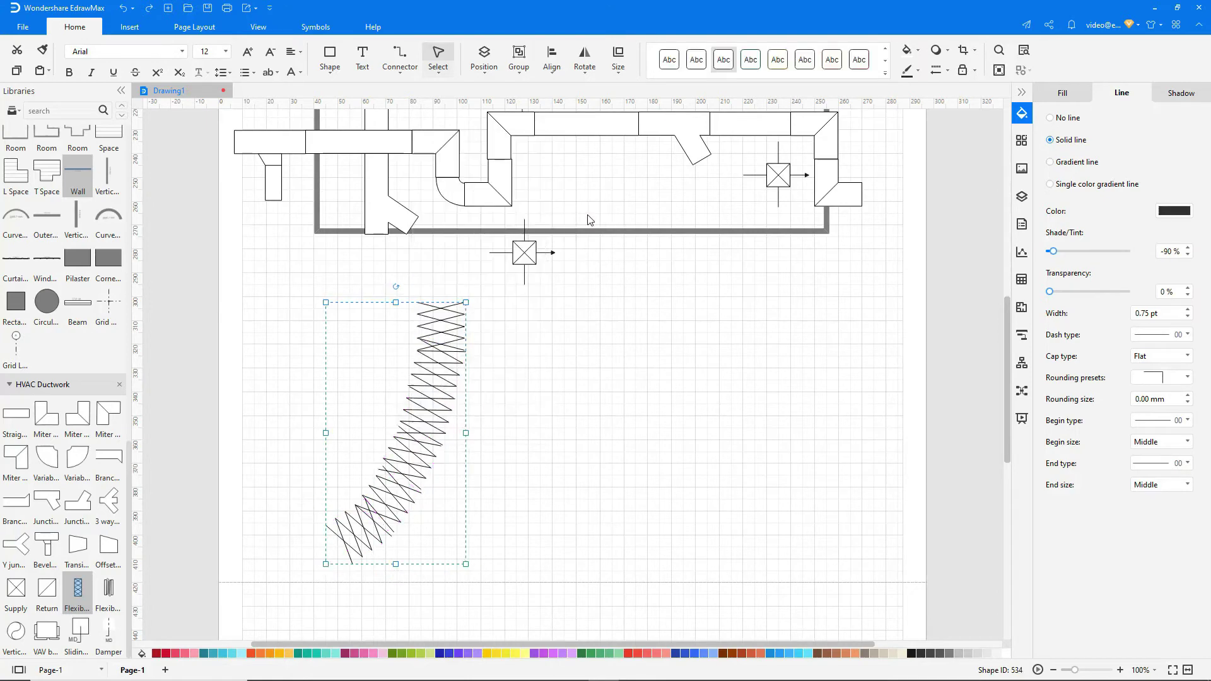
{"action": "left_click_drag", "start_coordinate": [395, 287], "coordinate": [542, 431]}
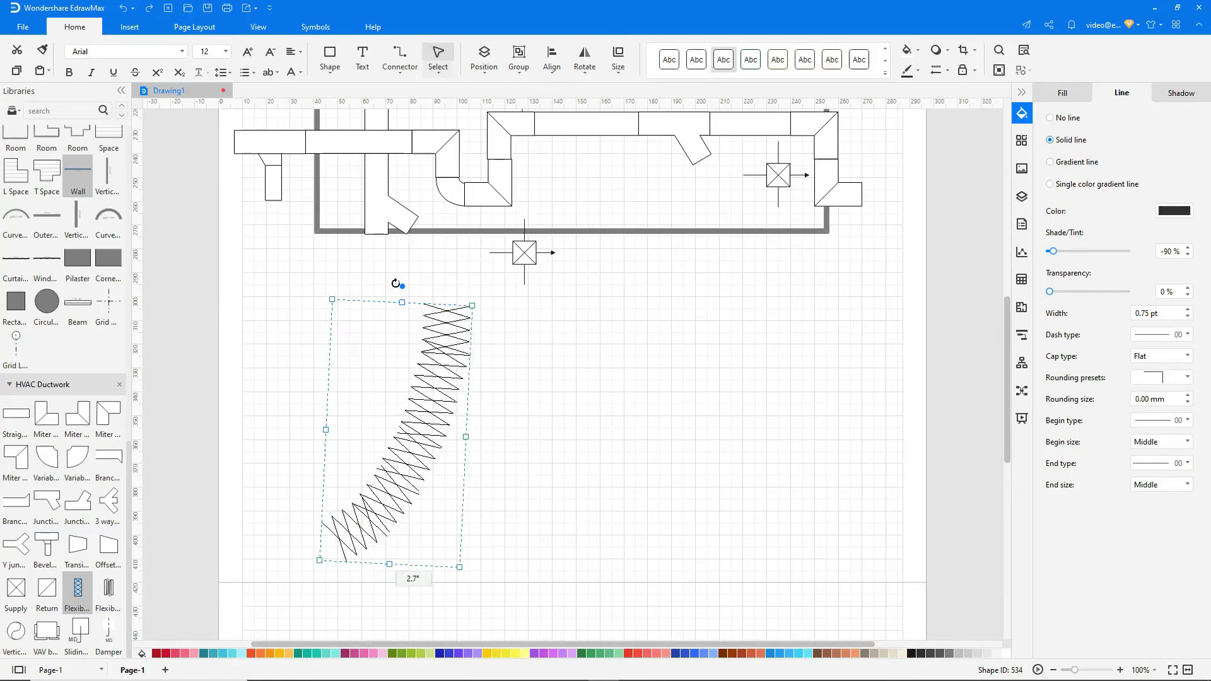
{"action": "mouse_move", "coordinate": [511, 489]}
{"action": "left_mouse_down"}
{"action": "mouse_move", "coordinate": [462, 464]}
{"action": "mouse_move", "coordinate": [479, 166]}
{"action": "mouse_move", "coordinate": [513, 172]}
{"action": "mouse_move", "coordinate": [466, 164]}
{"action": "left_mouse_up"}
{"action": "scroll", "coordinate": [449, 481], "scroll_direction": "up", "scroll_amount": 3}
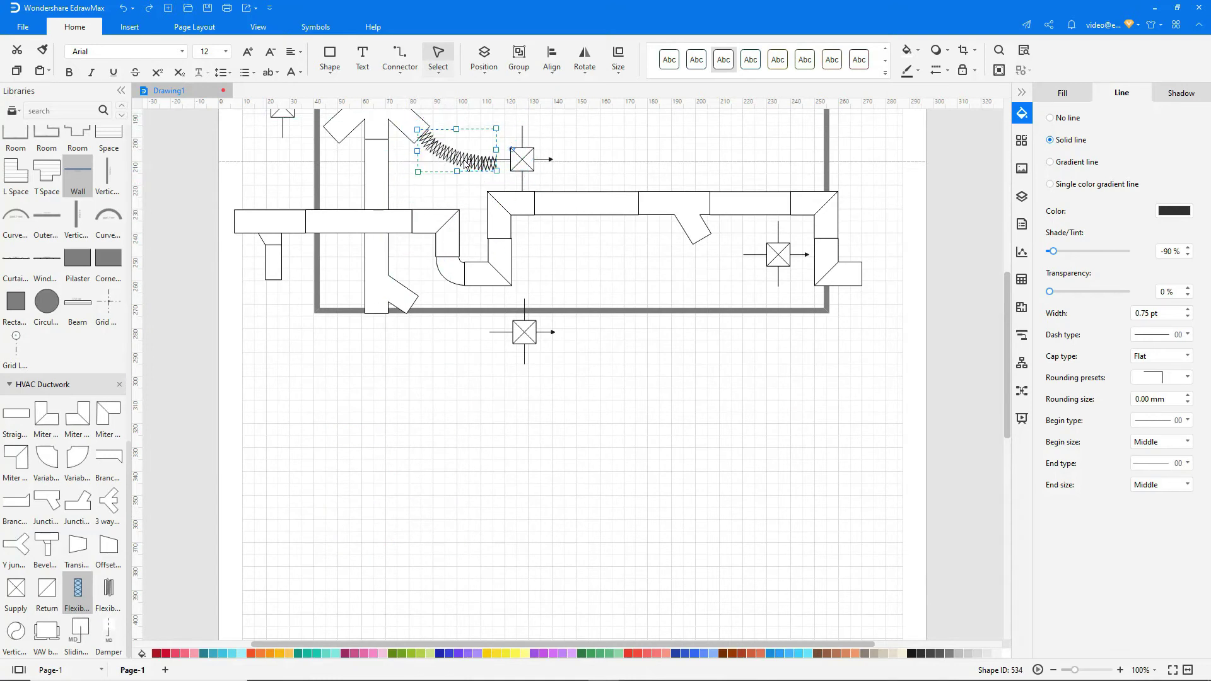
{"action": "scroll", "coordinate": [466, 164], "scroll_direction": "up", "scroll_amount": 6}
{"action": "left_click_drag", "start_coordinate": [457, 312], "coordinate": [392, 527]}
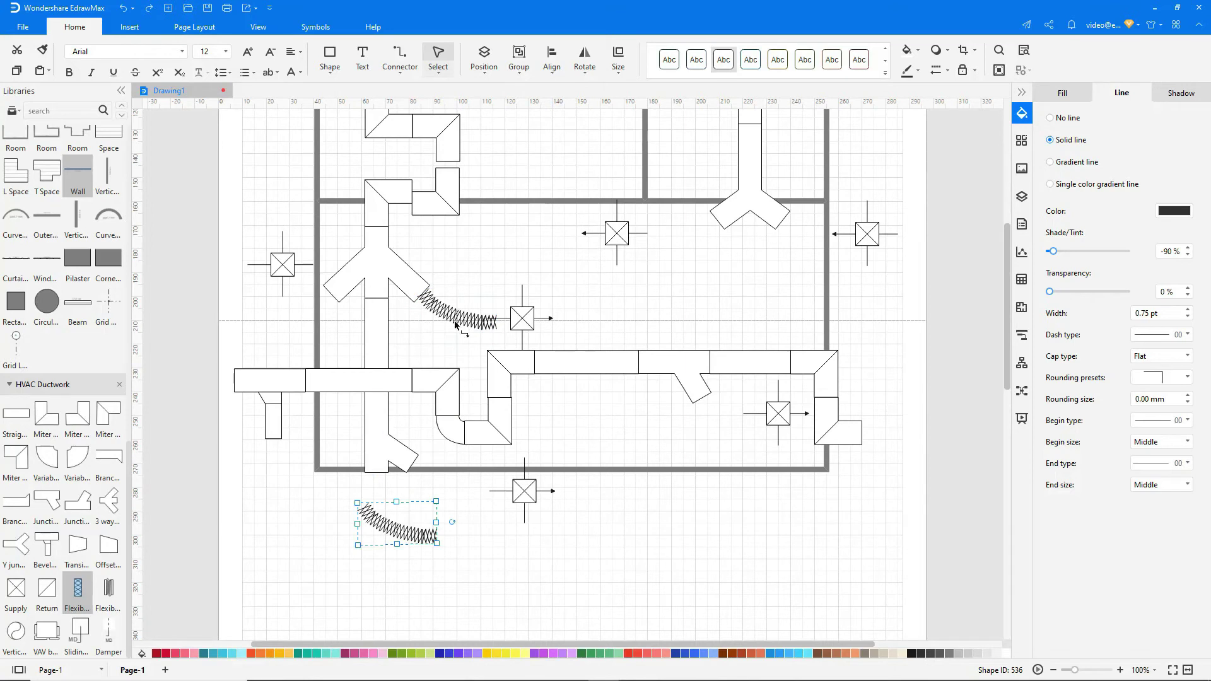
- Flip a duct copy vertically and position it beside the left supply diffuser
{"action": "left_click", "coordinate": [584, 60]}
{"action": "left_click", "coordinate": [633, 107]}
{"action": "left_click", "coordinate": [448, 559]}
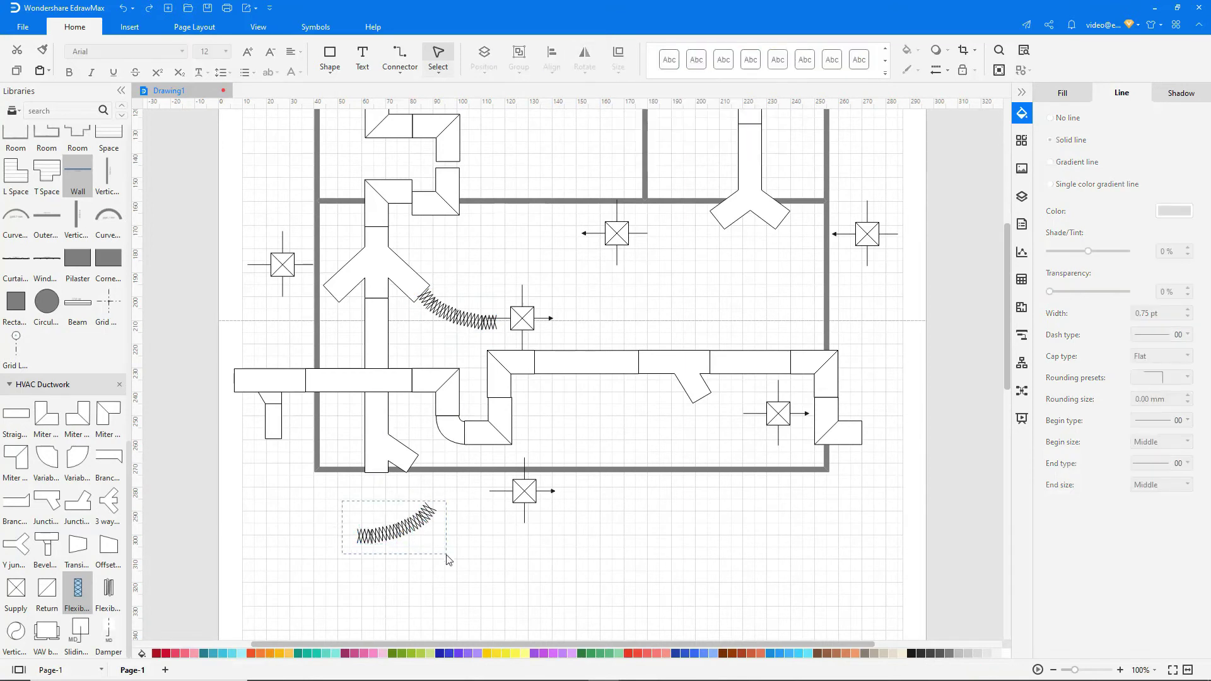
{"action": "mouse_move", "coordinate": [394, 528]}
{"action": "left_mouse_down"}
{"action": "mouse_move", "coordinate": [306, 315]}
{"action": "mouse_move", "coordinate": [352, 301]}
{"action": "left_mouse_up"}
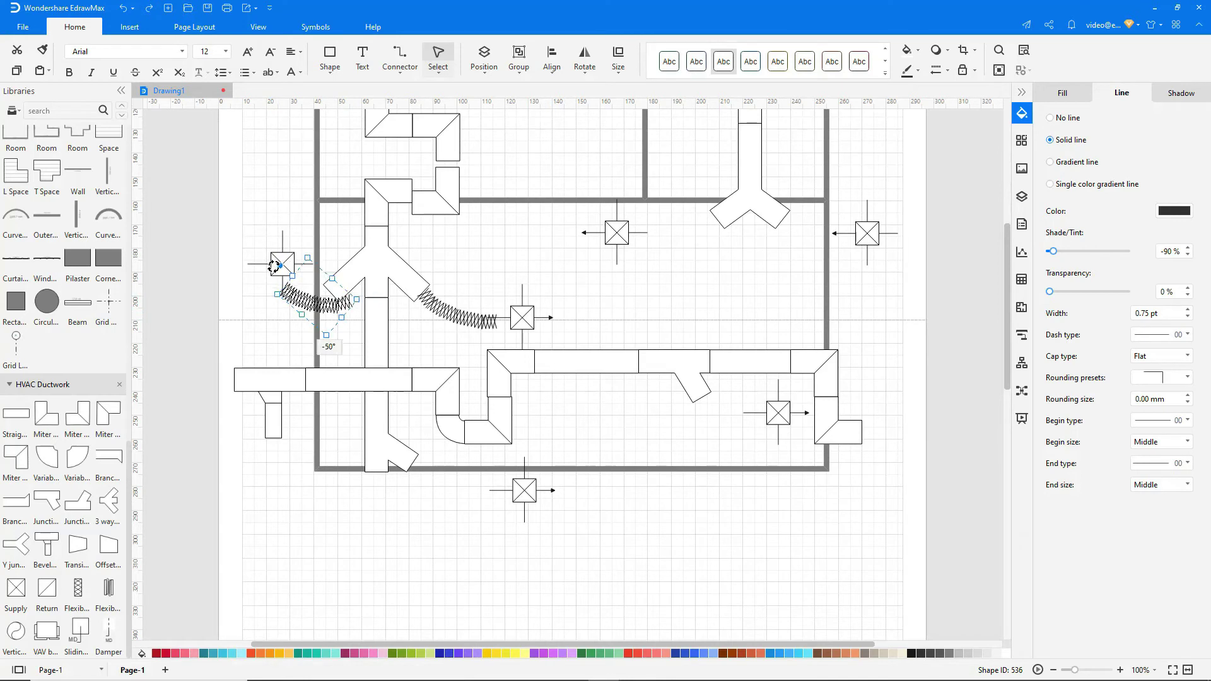
{"action": "left_click_drag", "start_coordinate": [288, 268], "coordinate": [281, 264]}
{"action": "left_click", "coordinate": [403, 321]}
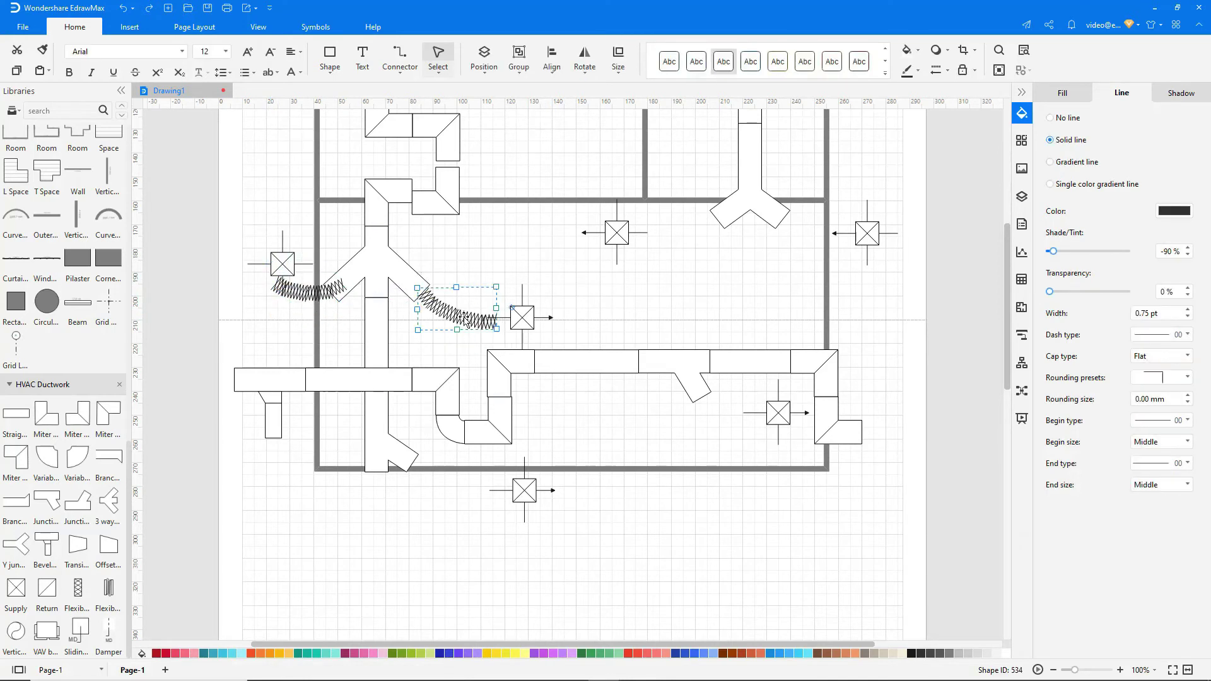
- Place duct copies linking the Y-branch to the right diffusers, angling one about -45°
{"action": "left_click_drag", "start_coordinate": [433, 317], "coordinate": [710, 223]}
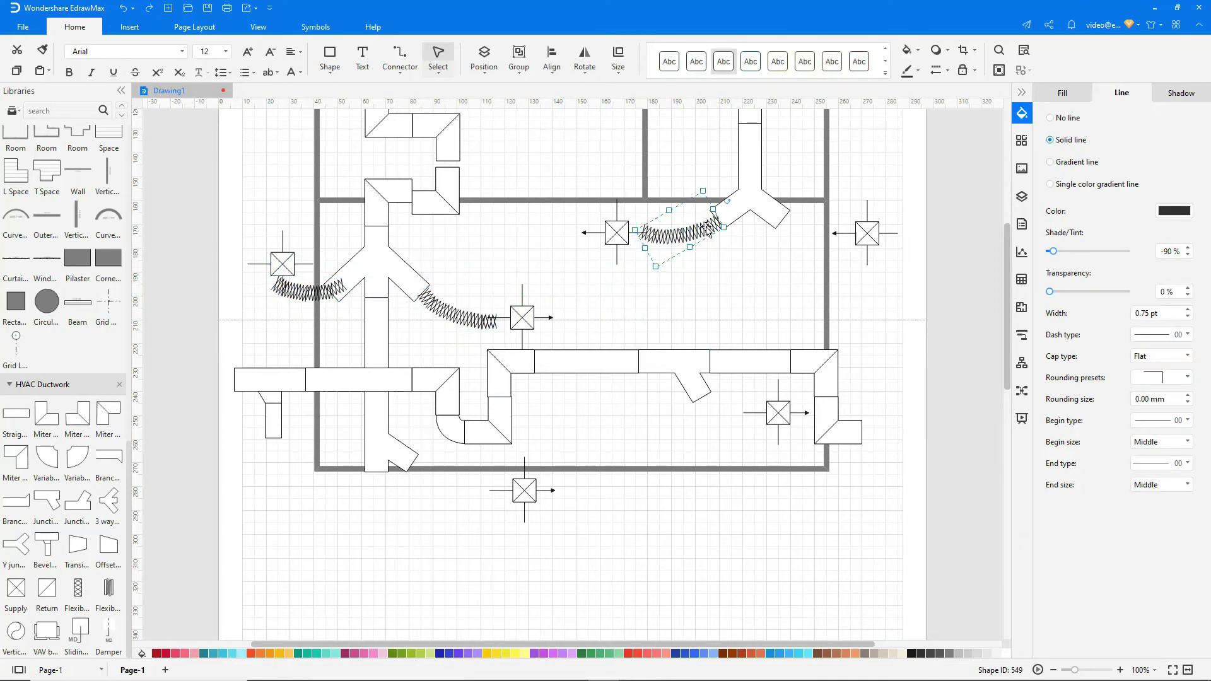
{"action": "mouse_move", "coordinate": [708, 227]}
{"action": "left_mouse_down"}
{"action": "mouse_move", "coordinate": [820, 246]}
{"action": "mouse_move", "coordinate": [805, 288]}
{"action": "left_mouse_up"}
{"action": "mouse_move", "coordinate": [687, 385]}
{"action": "left_mouse_down"}
{"action": "mouse_move", "coordinate": [699, 375]}
{"action": "mouse_move", "coordinate": [444, 480]}
{"action": "left_mouse_up"}
- Select all five flexible ducts and set their line colour to red
{"action": "left_click", "coordinate": [721, 411], "text": "shift"}
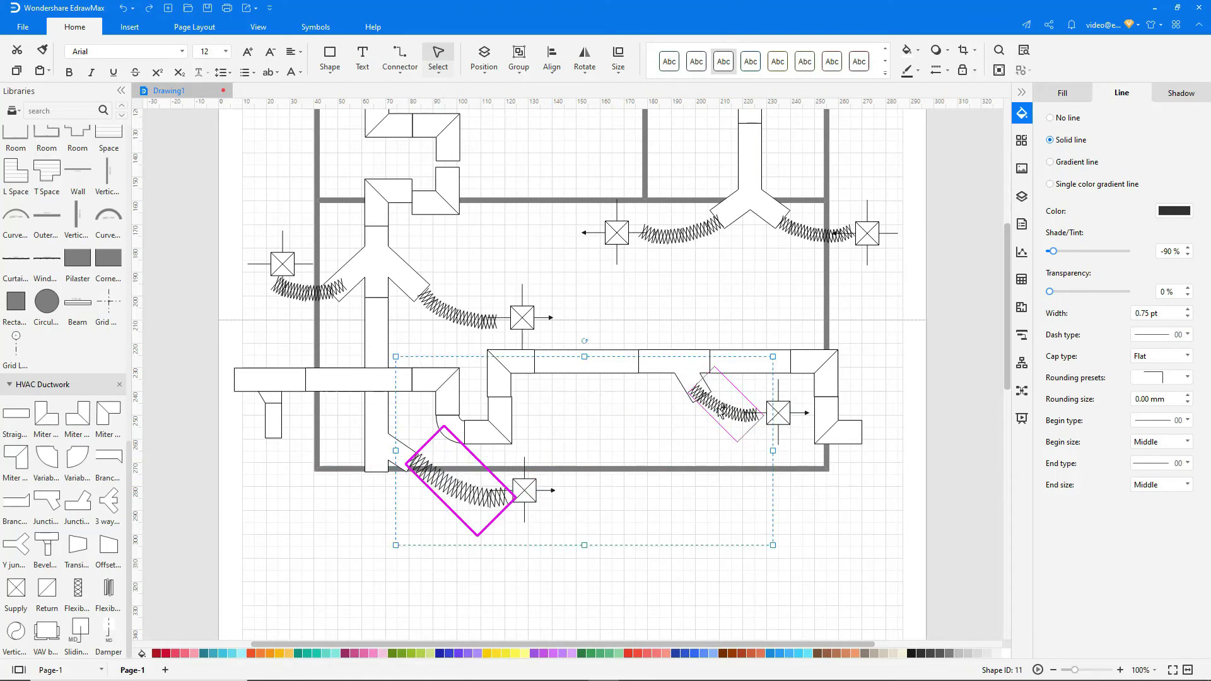
{"action": "left_click", "coordinate": [814, 232], "text": "shift"}
{"action": "left_click", "coordinate": [681, 230], "text": "shift"}
{"action": "left_click", "coordinate": [469, 310], "text": "shift"}
{"action": "left_click", "coordinate": [316, 294], "text": "shift"}
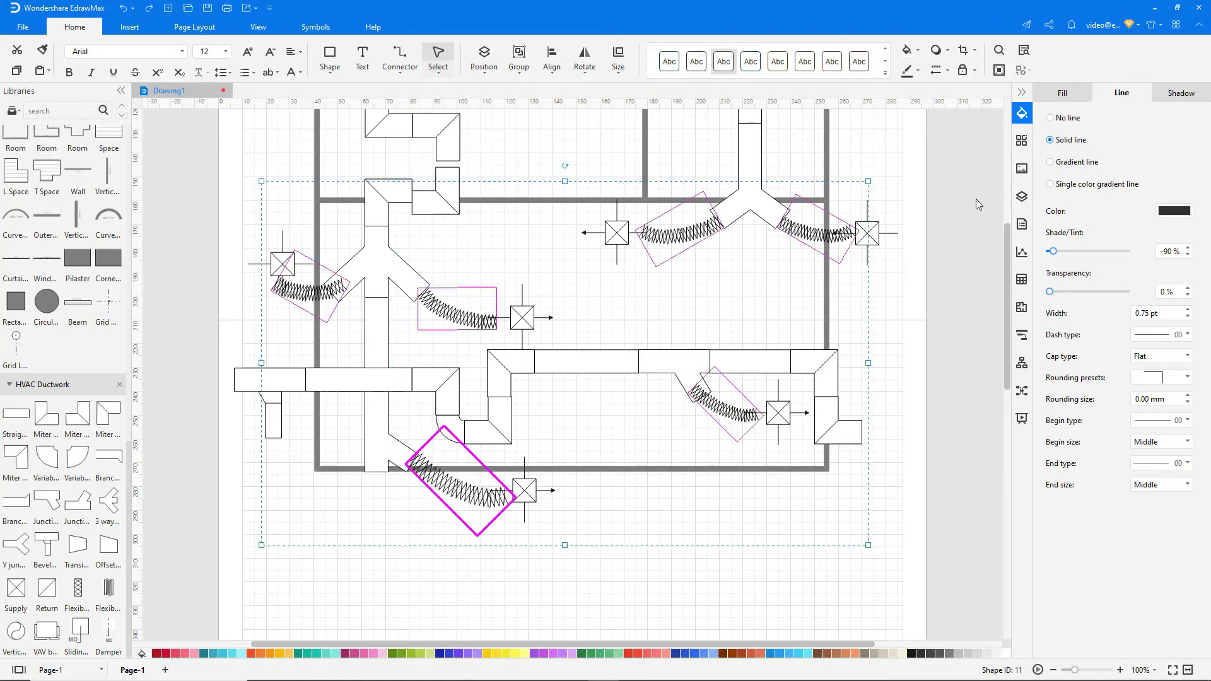
{"action": "left_click", "coordinate": [1173, 211]}
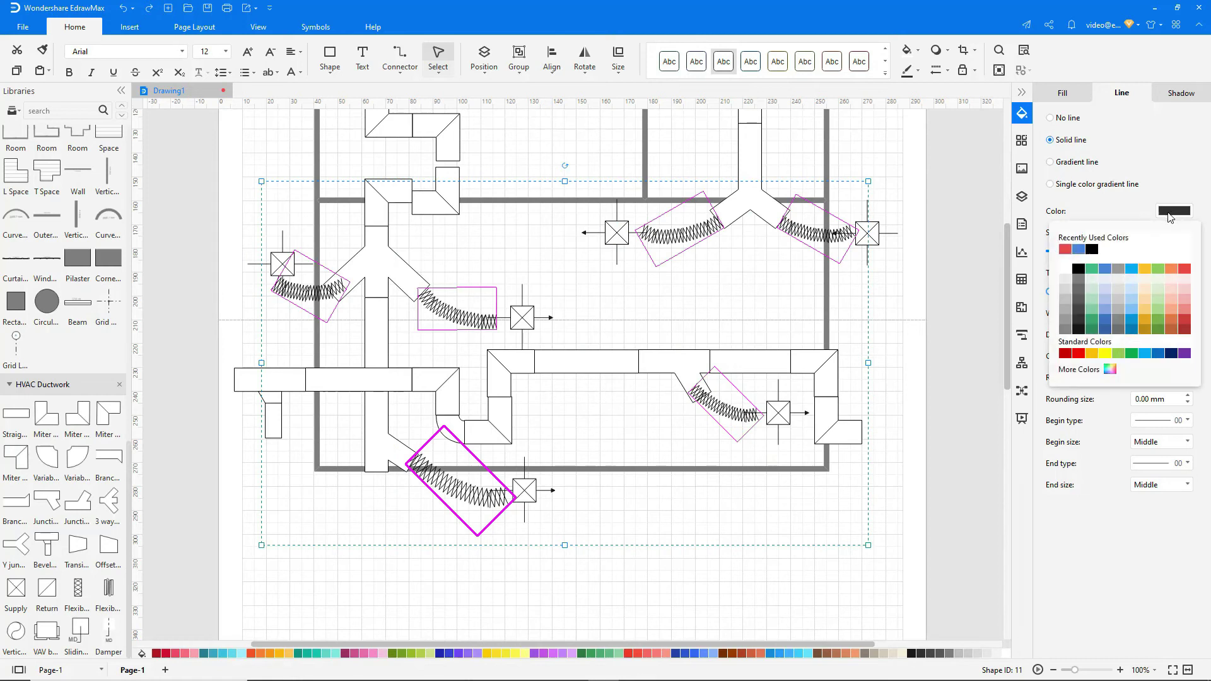
{"action": "left_click", "coordinate": [1065, 249]}
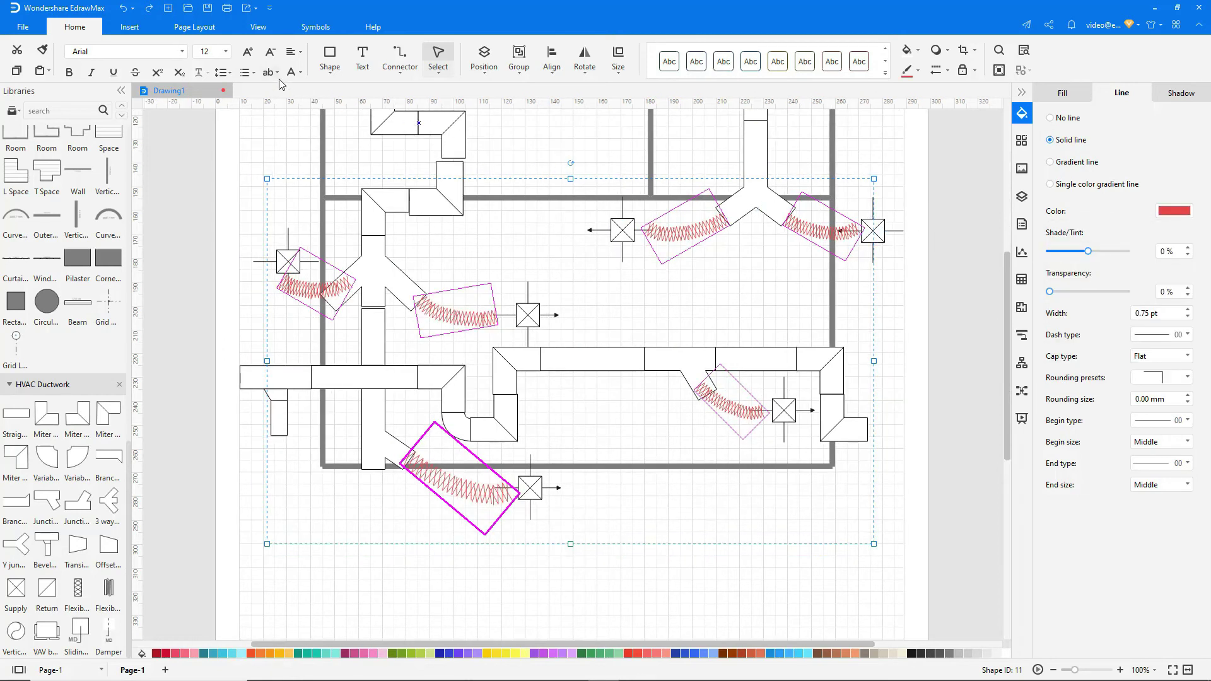
- Fit the page to the drawing and hide the gridlines
{"action": "left_click", "coordinate": [188, 33]}
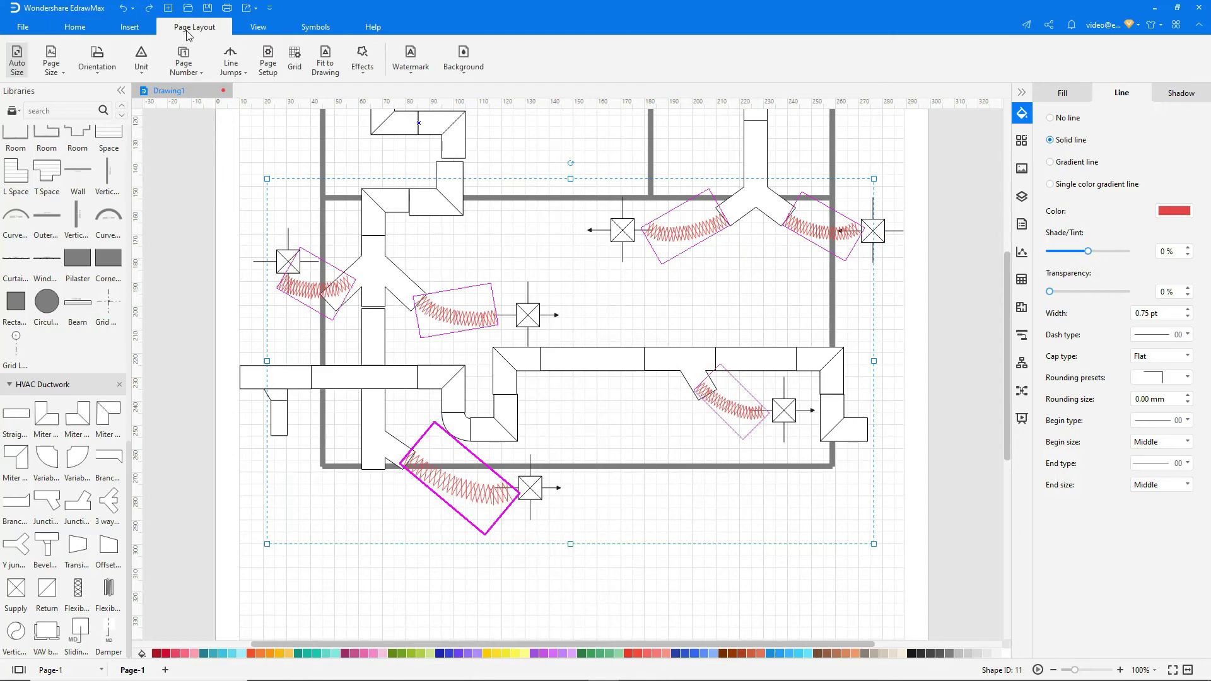
{"action": "left_click", "coordinate": [315, 72]}
{"action": "left_click", "coordinate": [266, 31]}
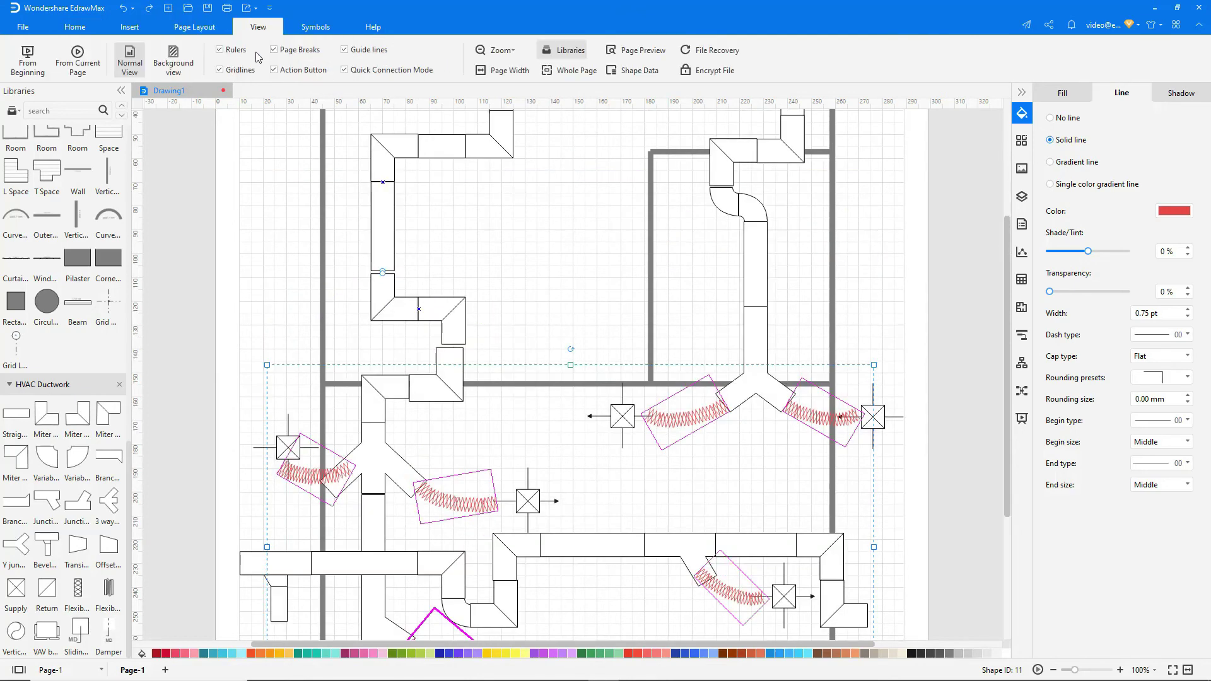
{"action": "left_click", "coordinate": [220, 70]}
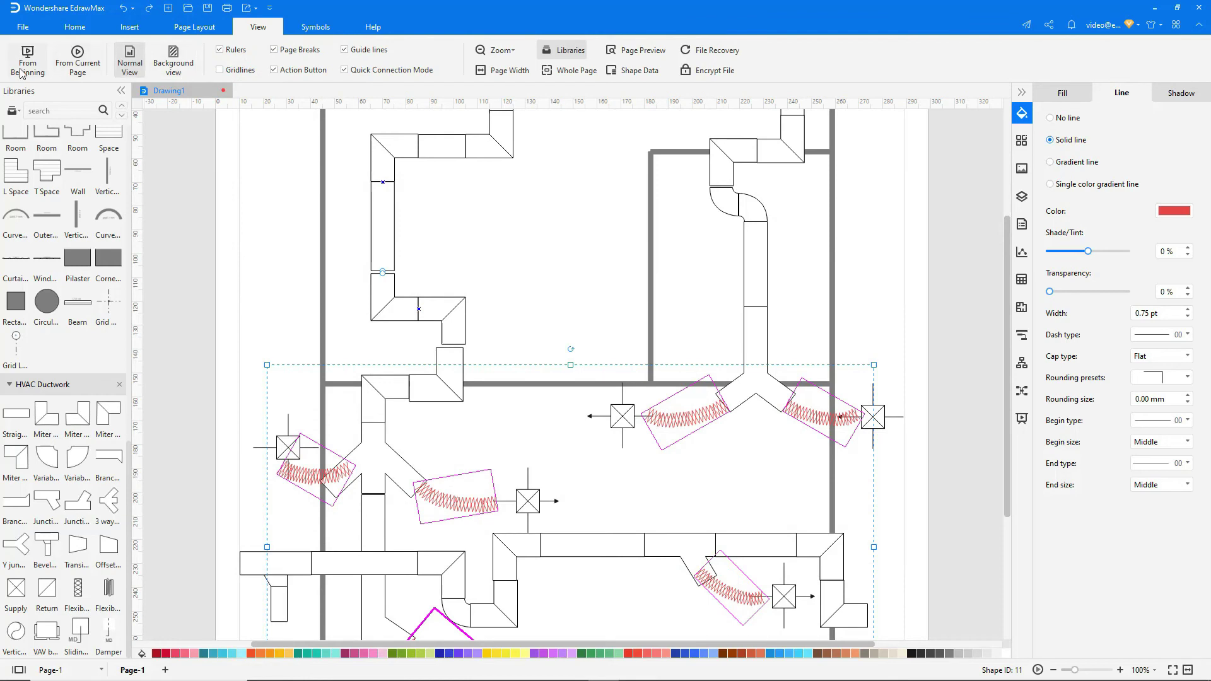